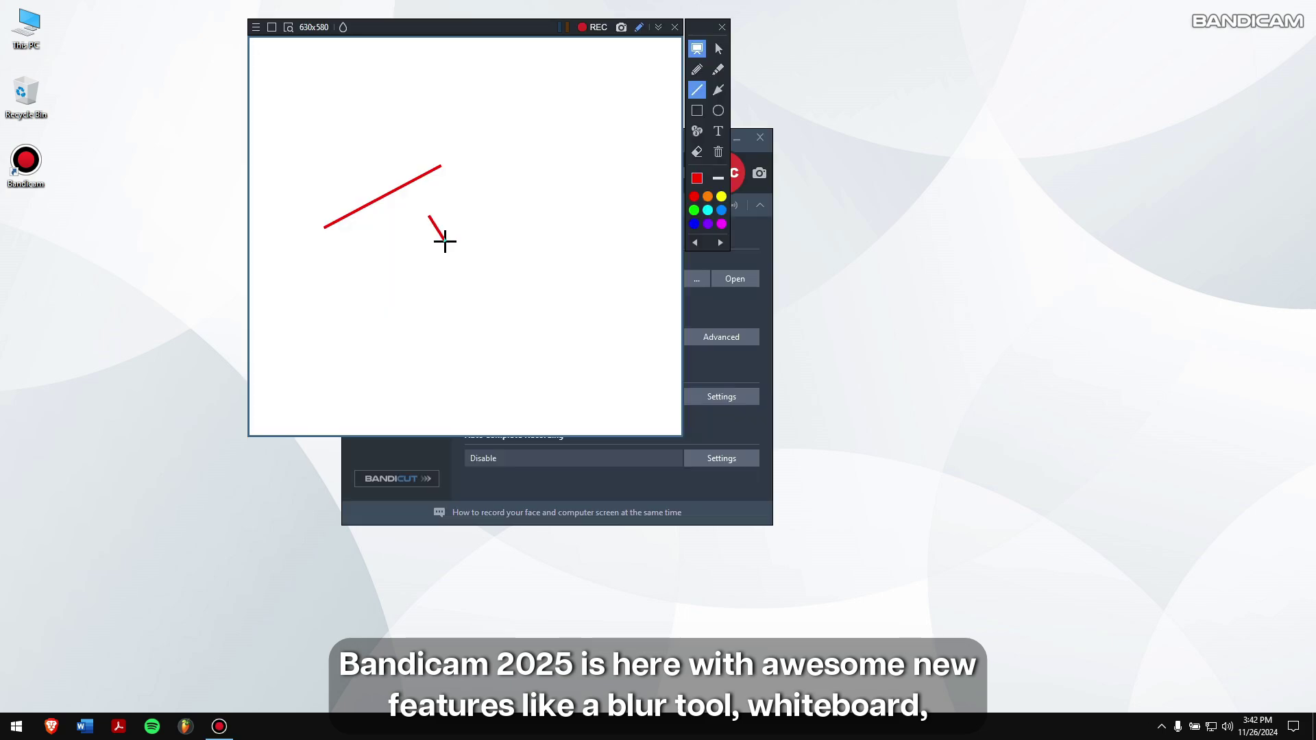
Preview the whiteboard by drawing a red line, rectangle and circle, and enable full-screen startup recording.
left_click_drag(445, 241, 449, 247)
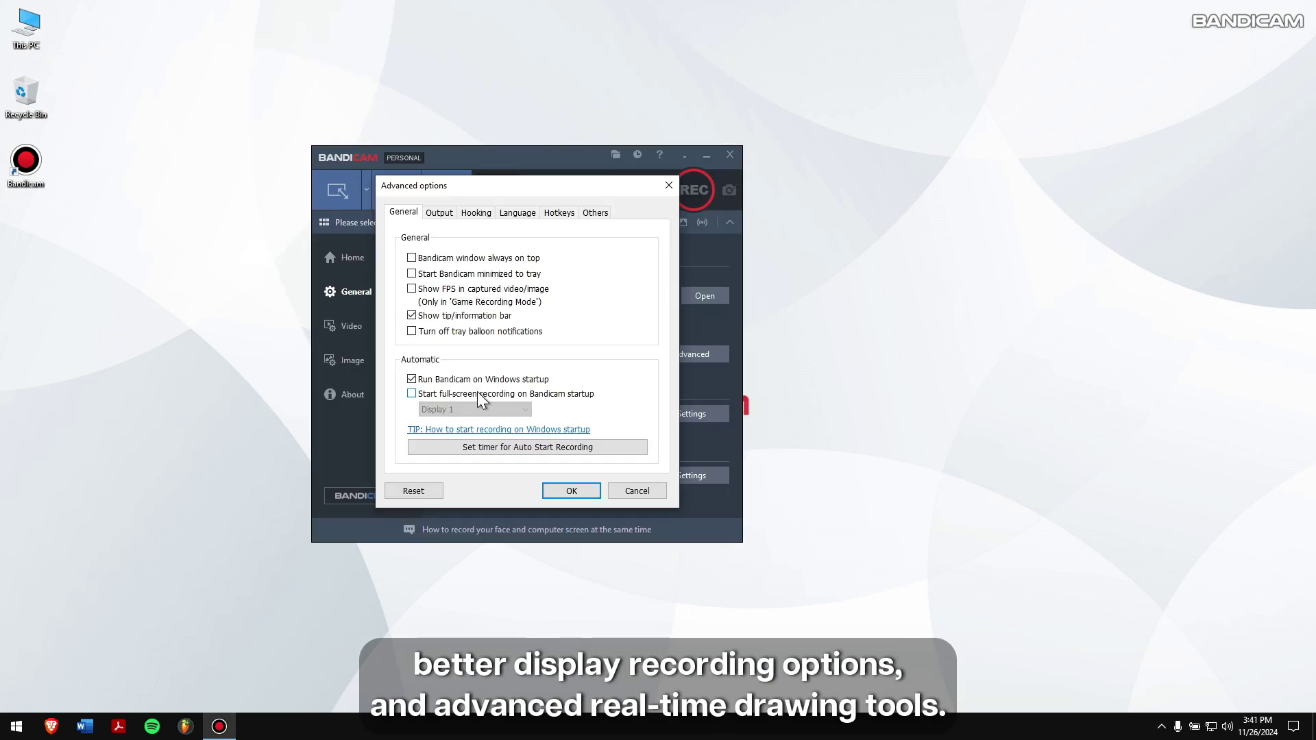
left_click(477, 393)
left_click_drag(496, 93, 593, 191)
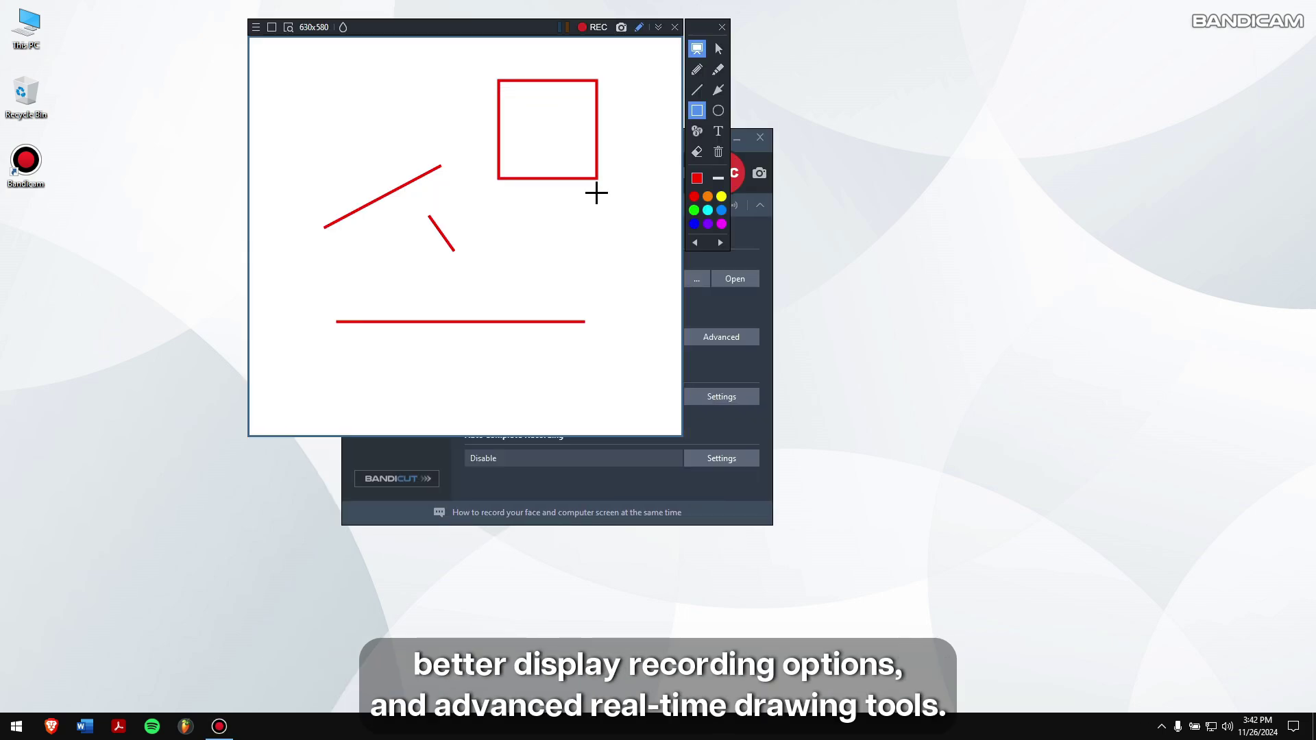
left_click(717, 110)
left_click_drag(504, 102, 587, 170)
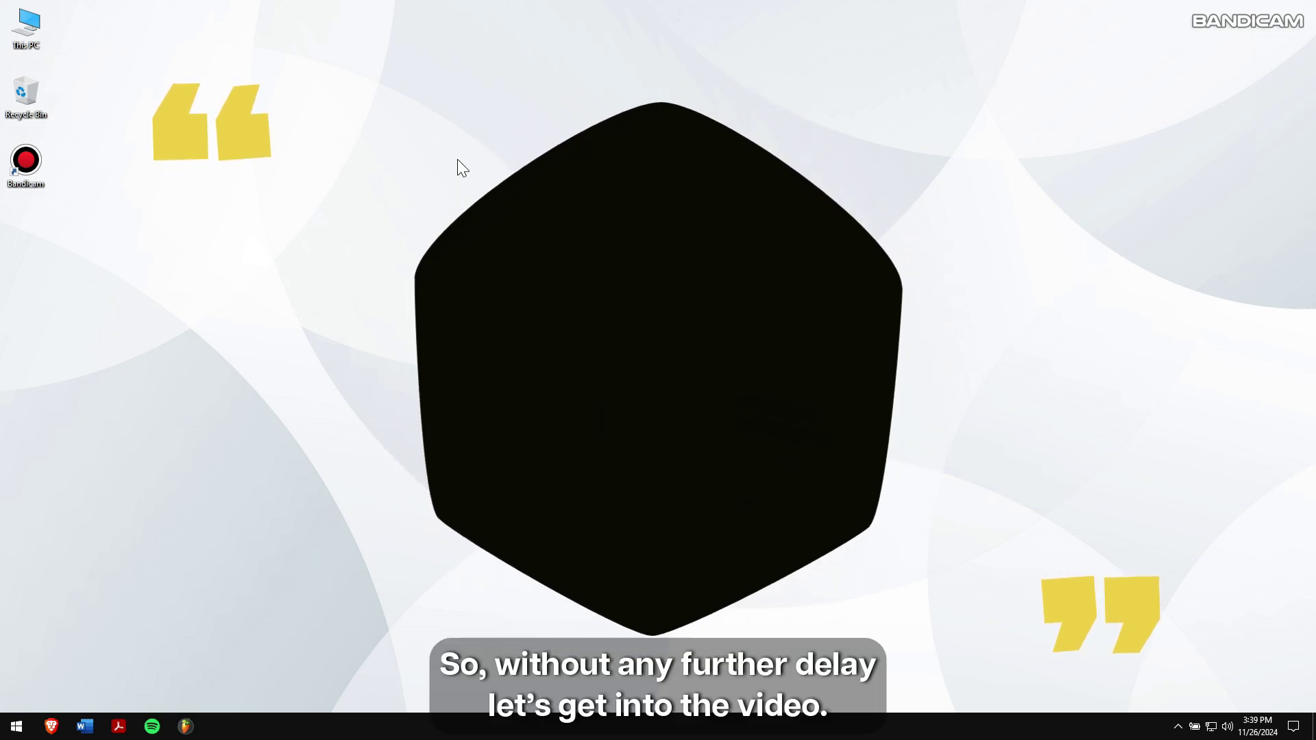
left_click_drag(316, 249, 418, 318)
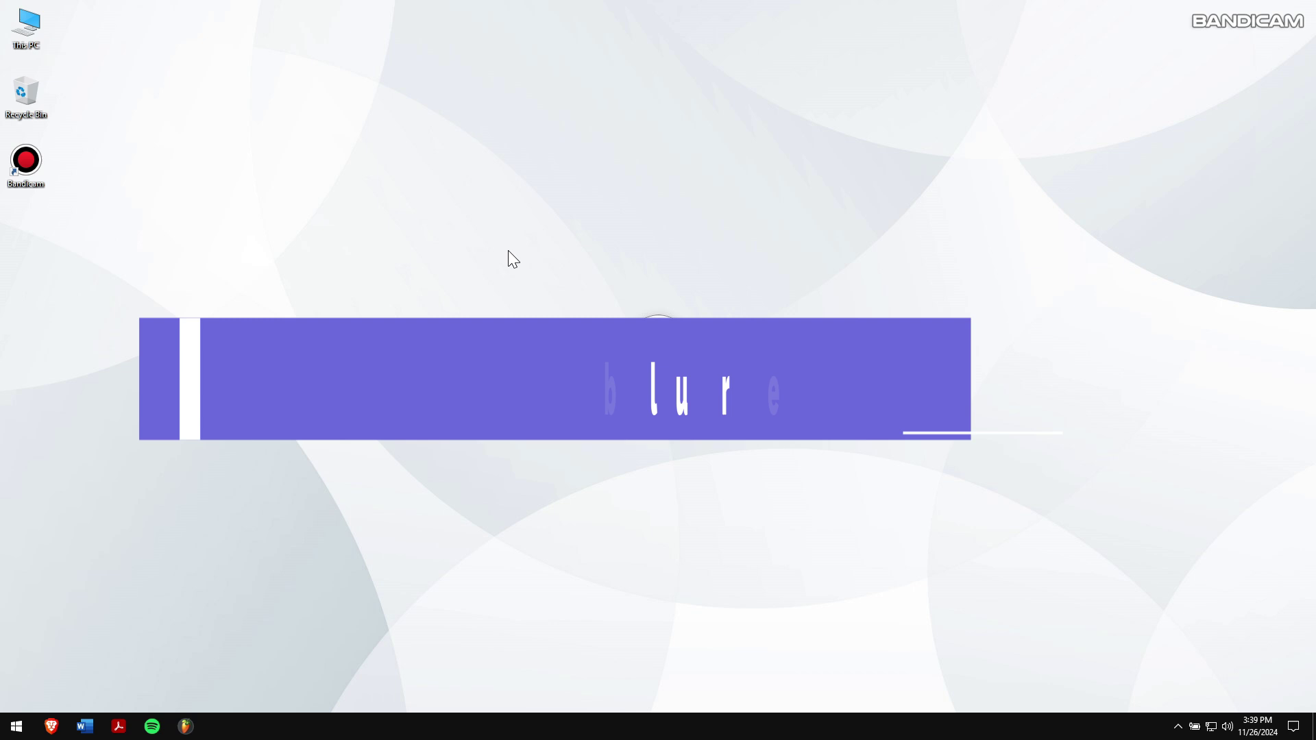
left_click_drag(508, 252, 773, 483)
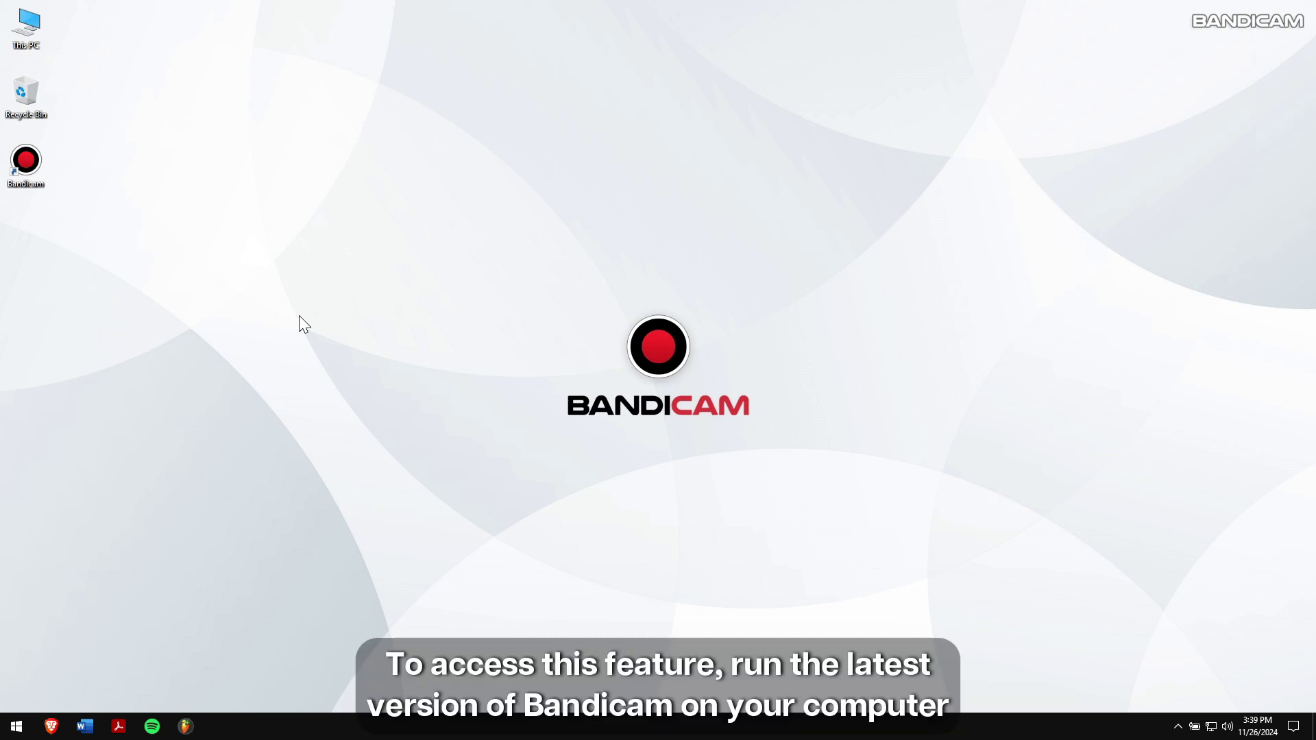
Launch Bandicam and fit a 630x580 recording area around its own window.
double_click(27, 164)
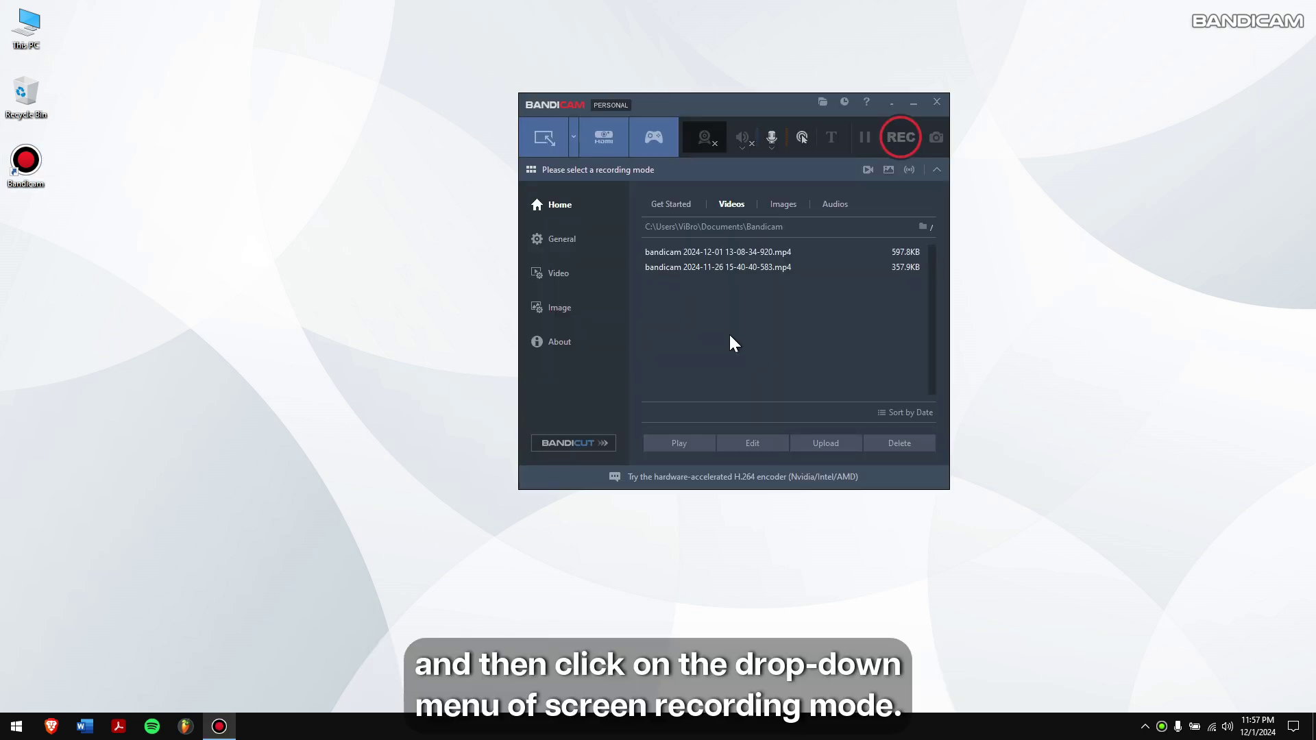
left_click(577, 138)
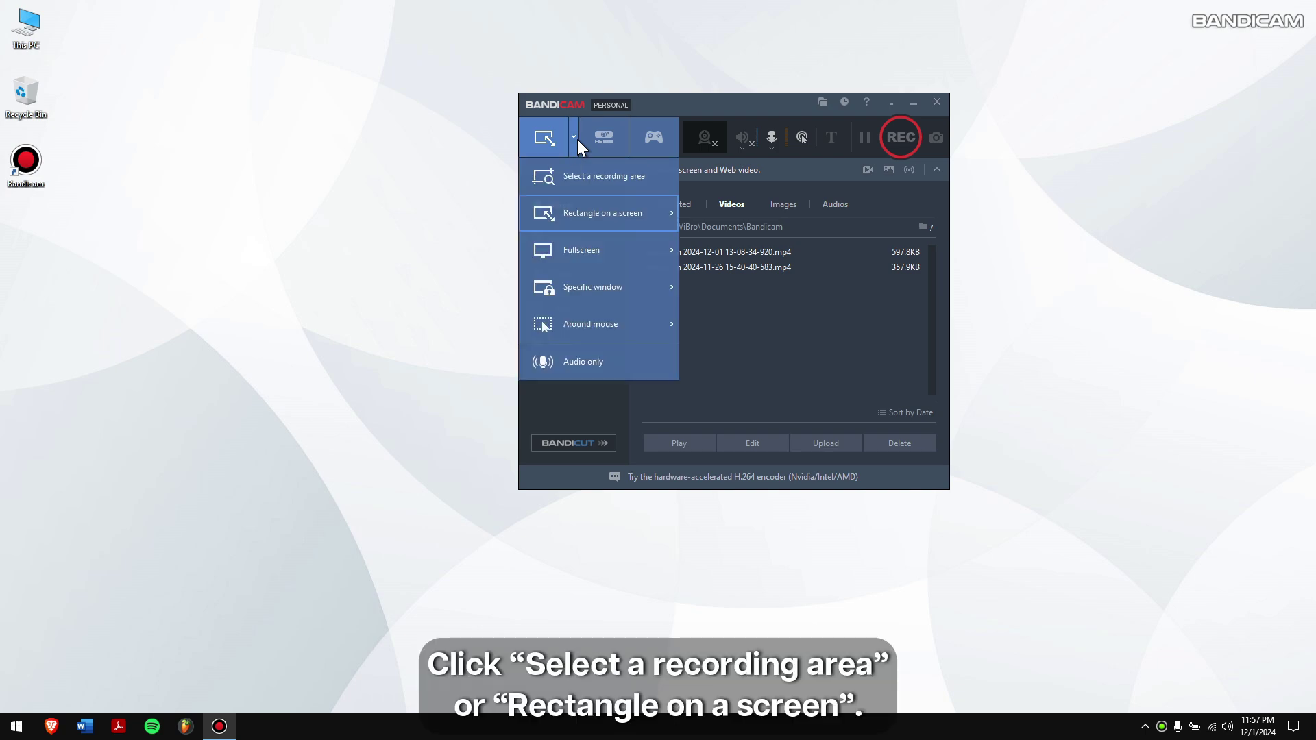
mouse_move(625, 199)
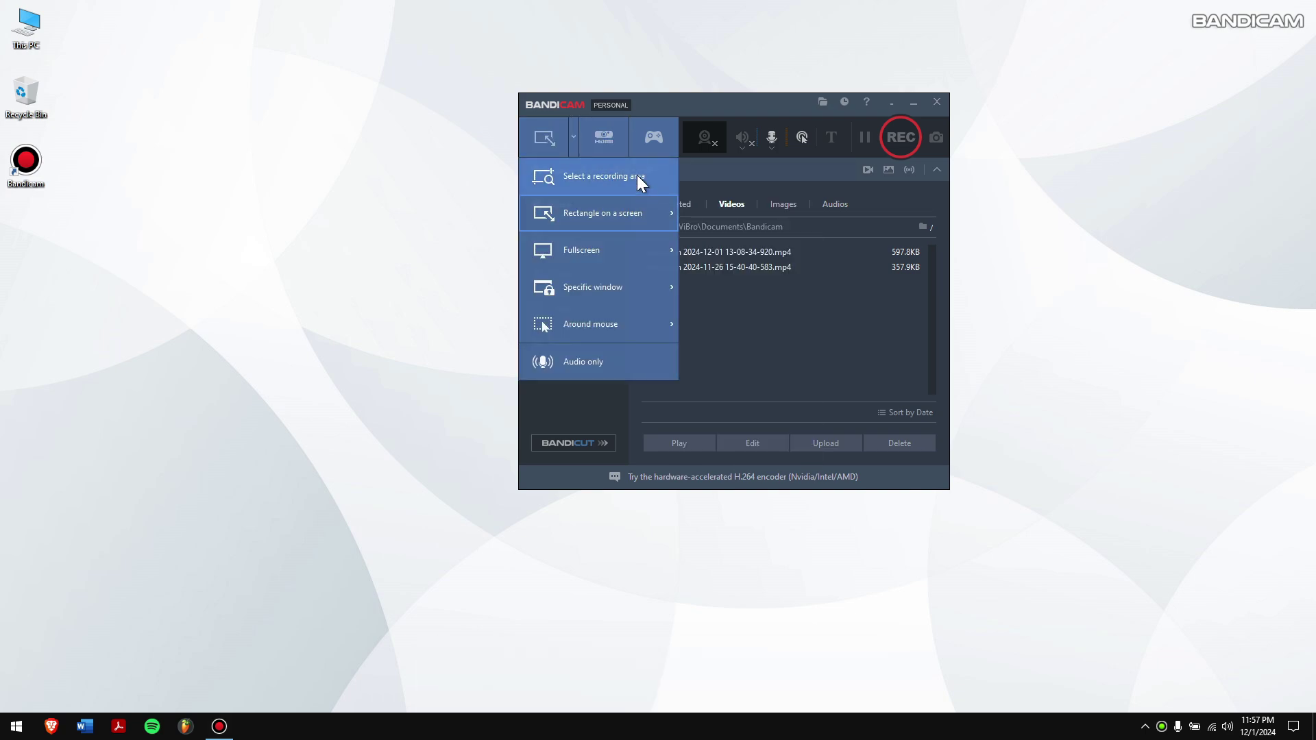
left_click(636, 175)
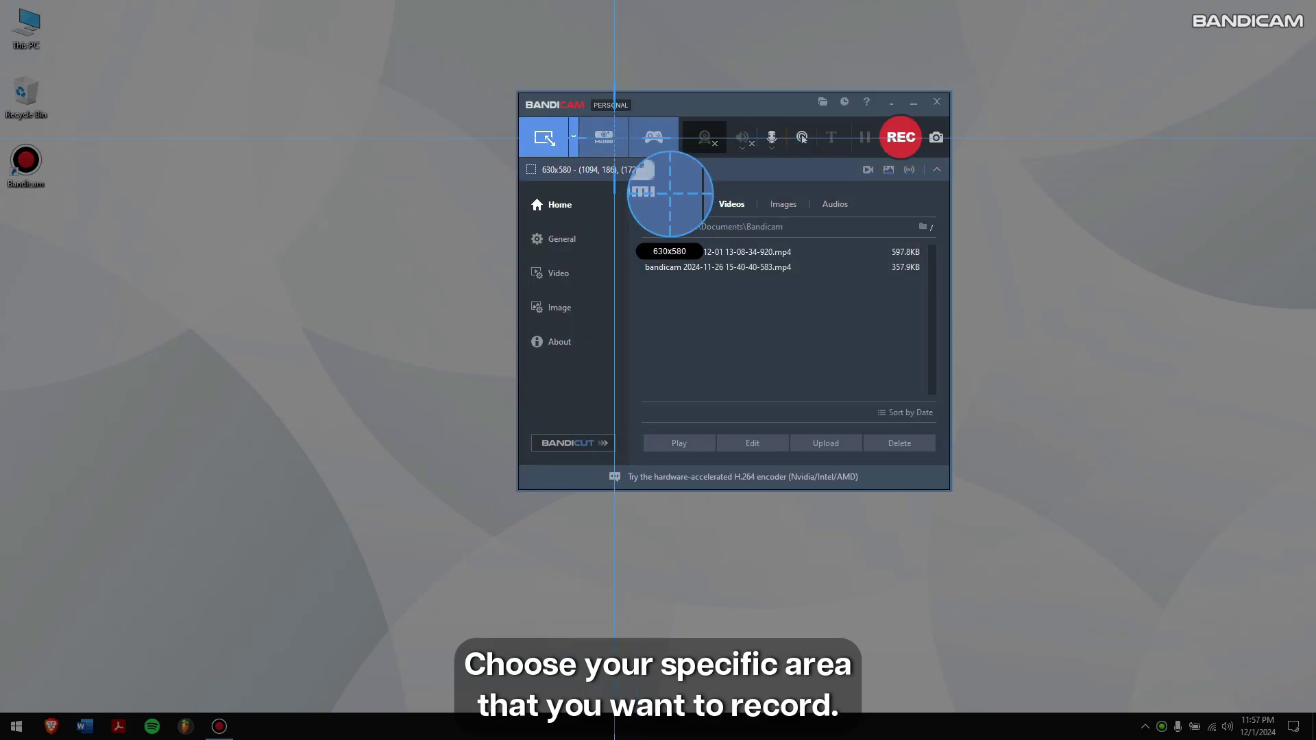
left_click(564, 104)
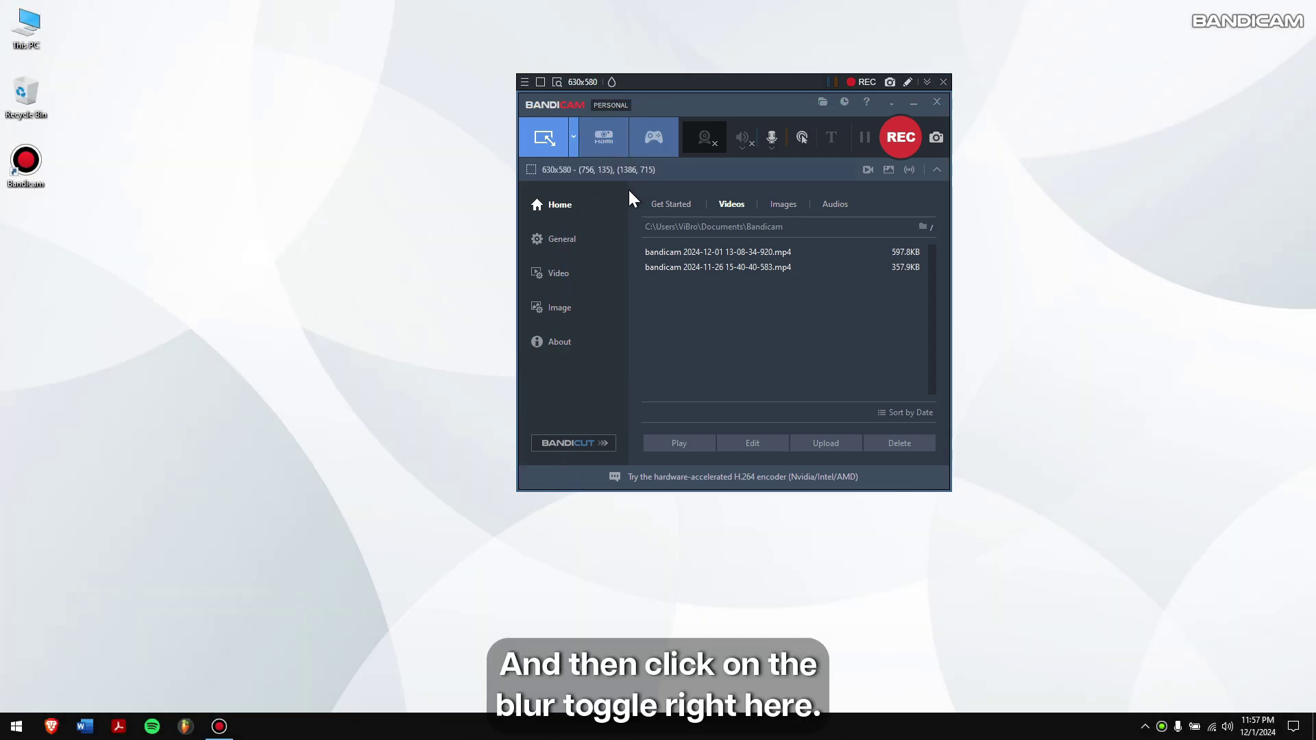
Place a blur box over the saved file names, start recording, then nudge the blur slightly lower.
left_click(614, 84)
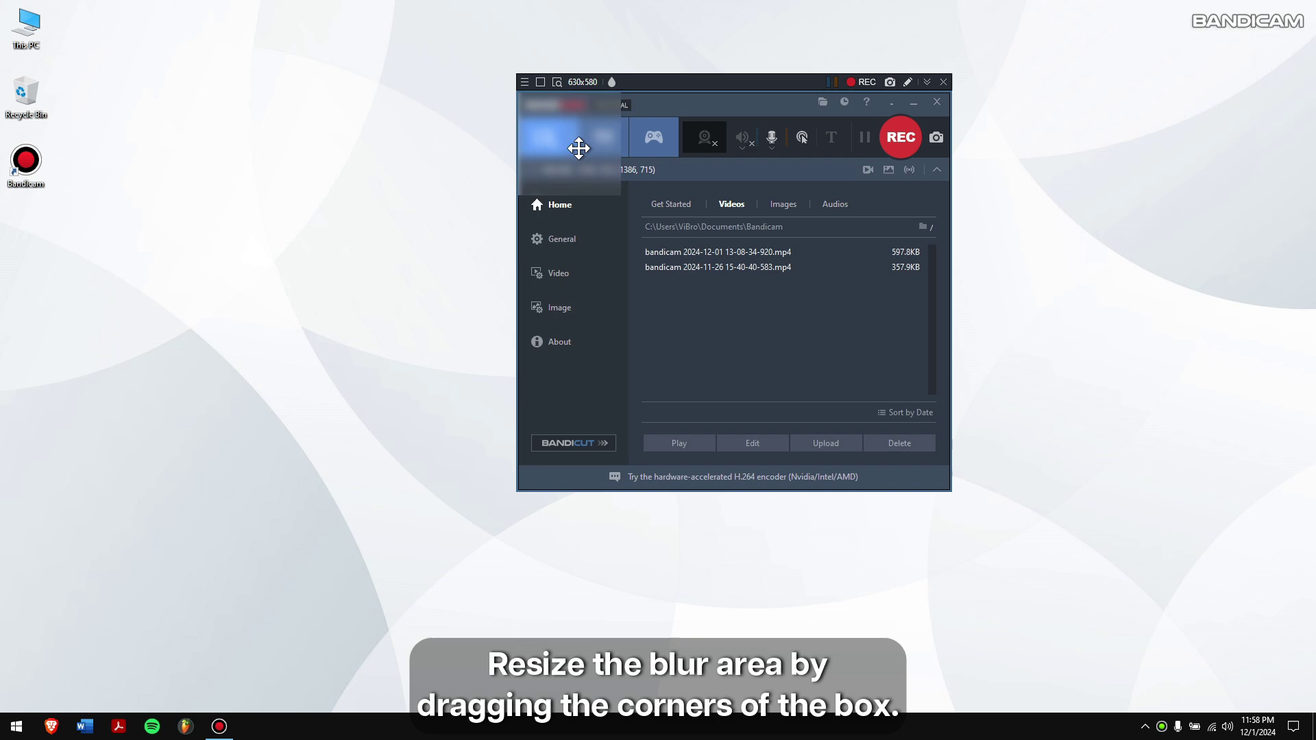
left_click_drag(579, 144, 696, 293)
left_click_drag(734, 343, 827, 265)
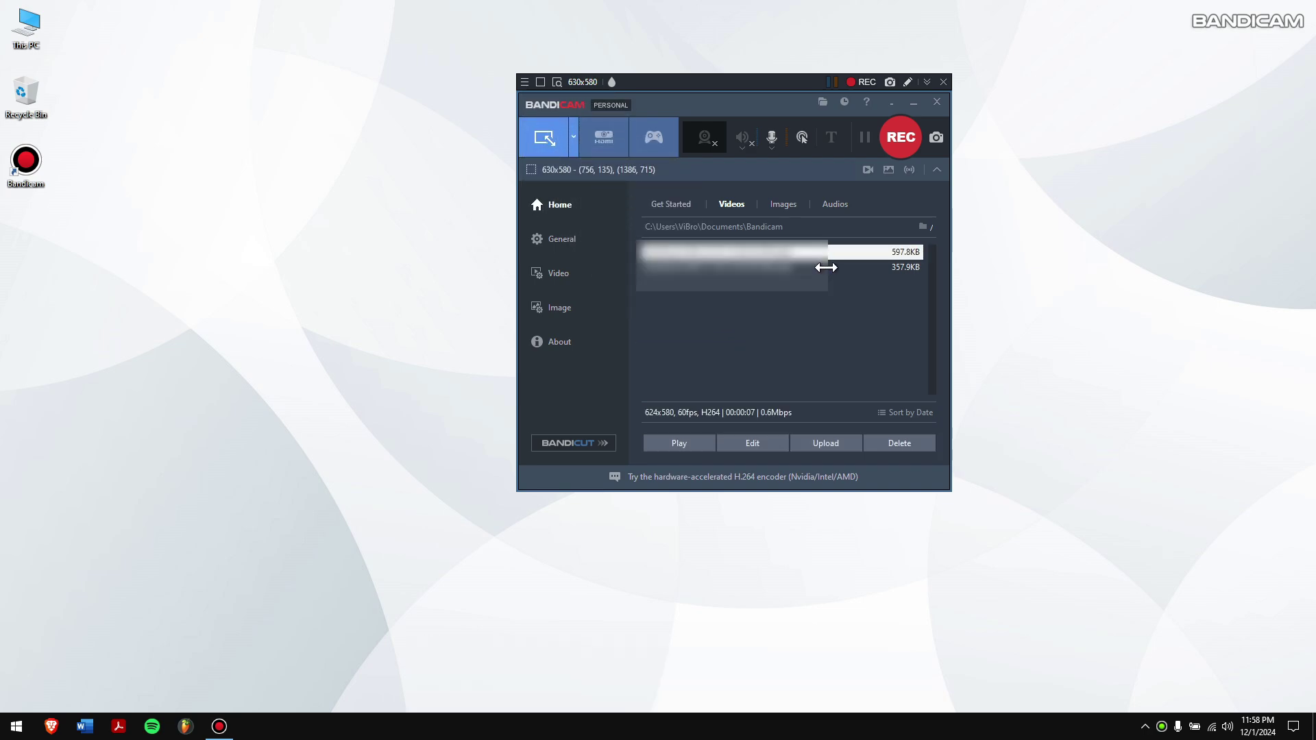
left_click(865, 82)
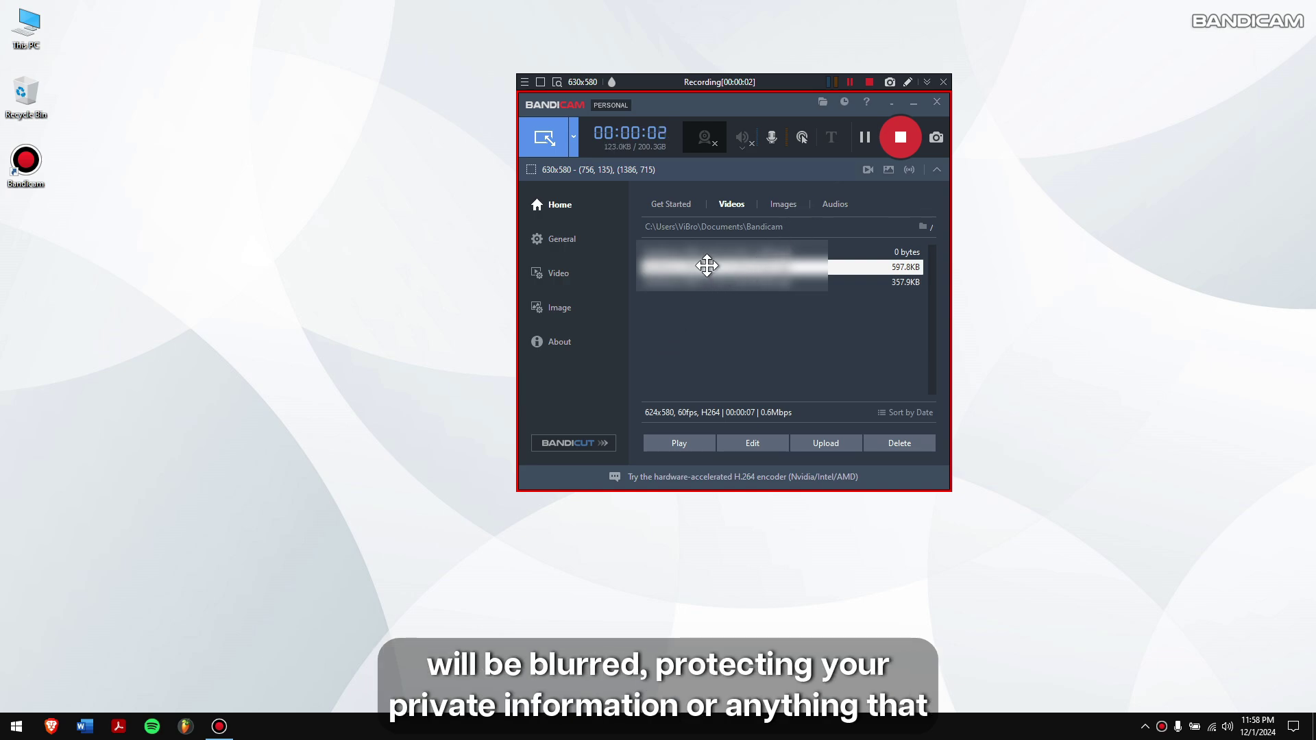
mouse_move(707, 265)
left_mouse_down()
mouse_move(772, 270)
mouse_move(706, 270)
mouse_move(646, 147)
mouse_move(697, 270)
left_mouse_up()
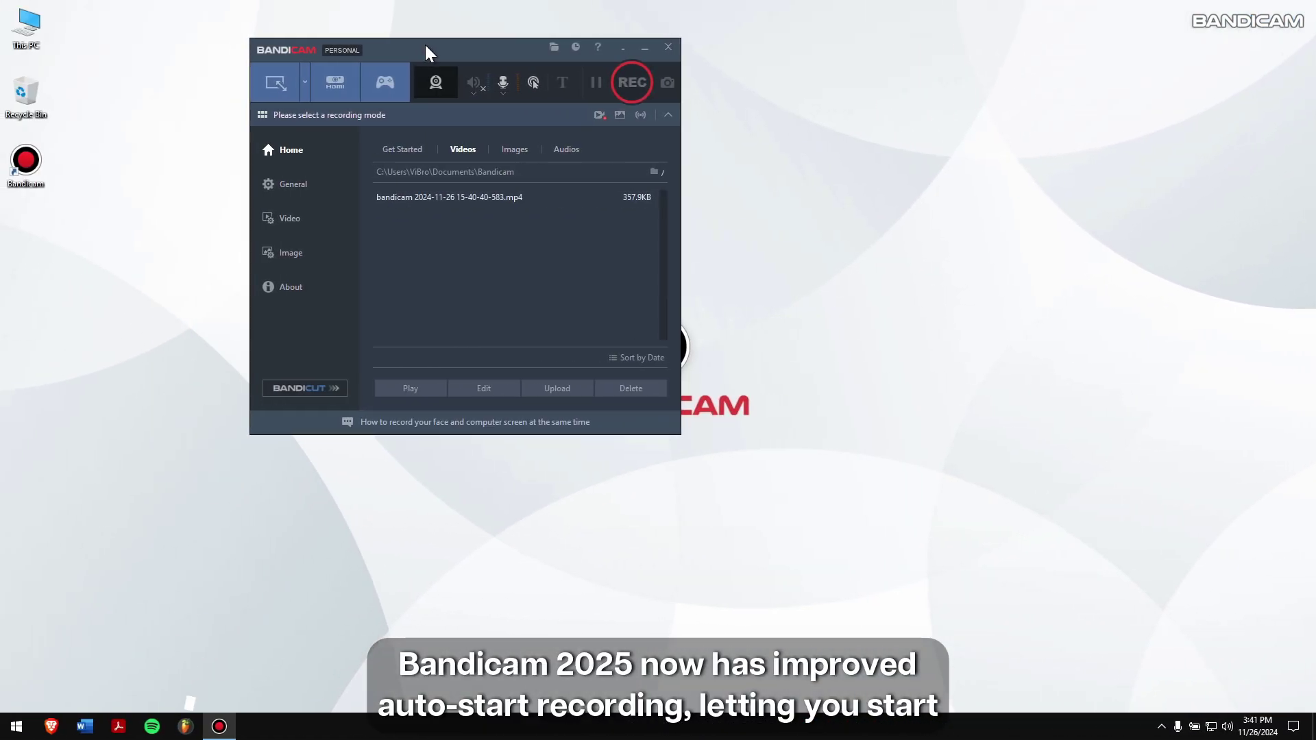
Reposition the Bandicam window, view the Get Started overview, then show the General settings page.
left_click_drag(425, 46, 488, 154)
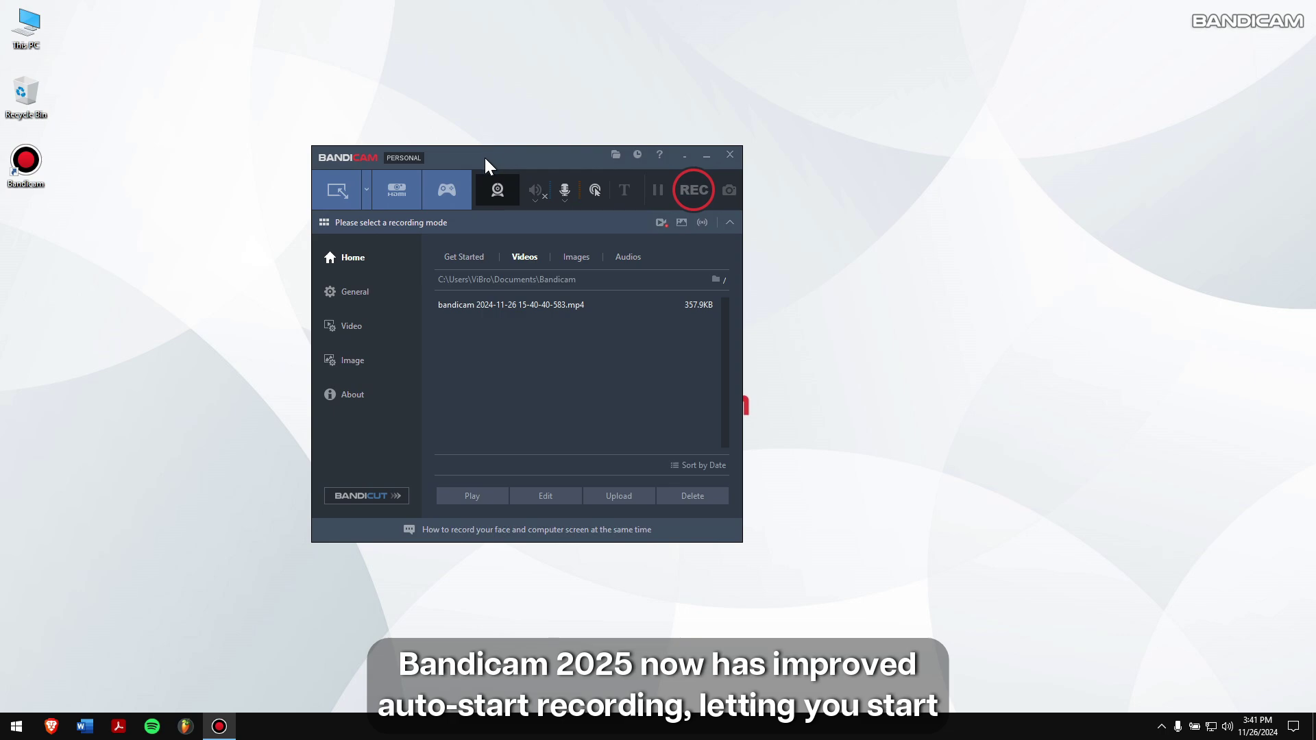
left_click(459, 260)
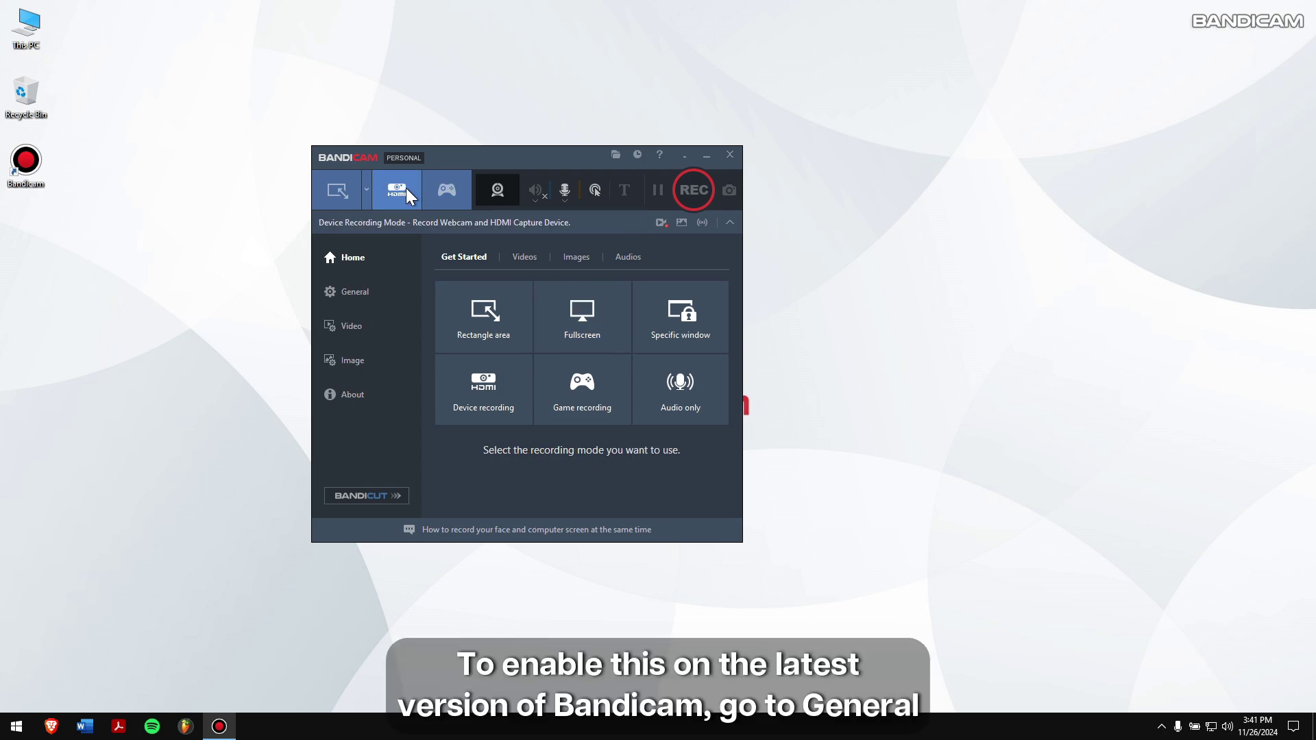
left_click(374, 293)
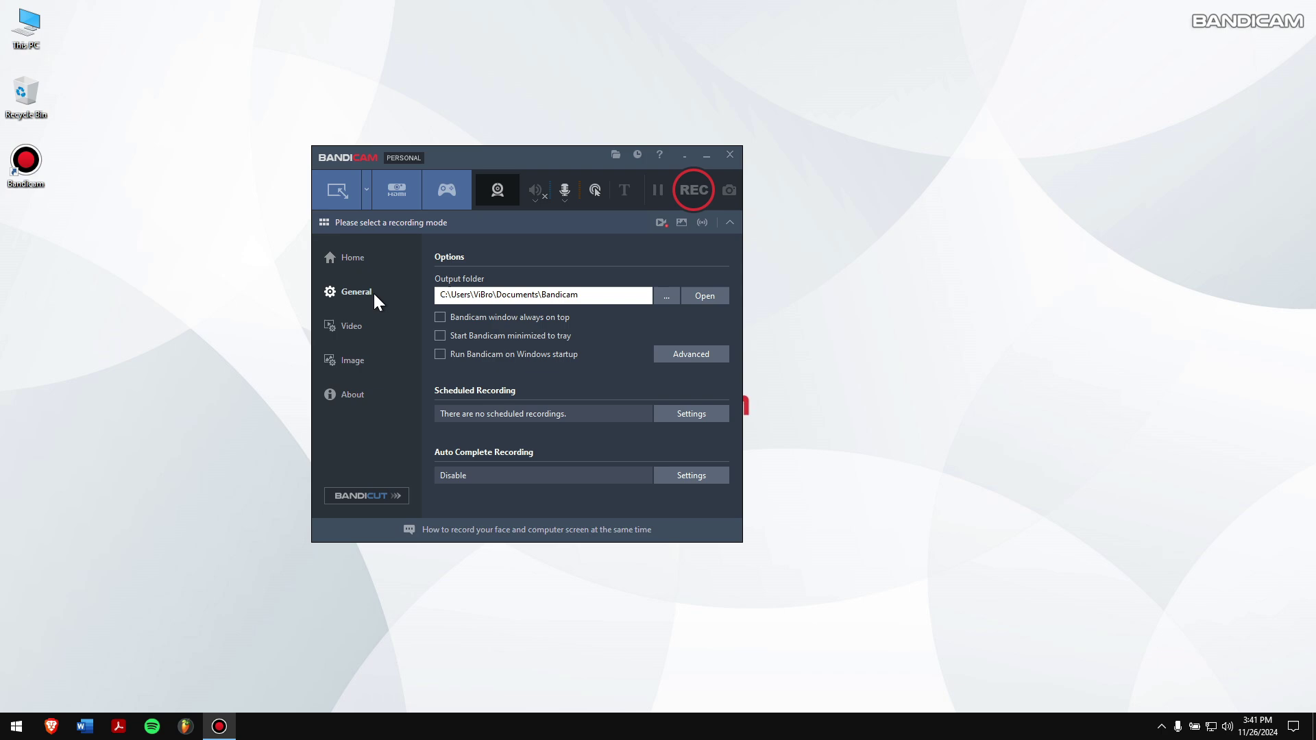
In Advanced options, enable Run on Windows startup and full-screen recording of All display.
left_click(668, 362)
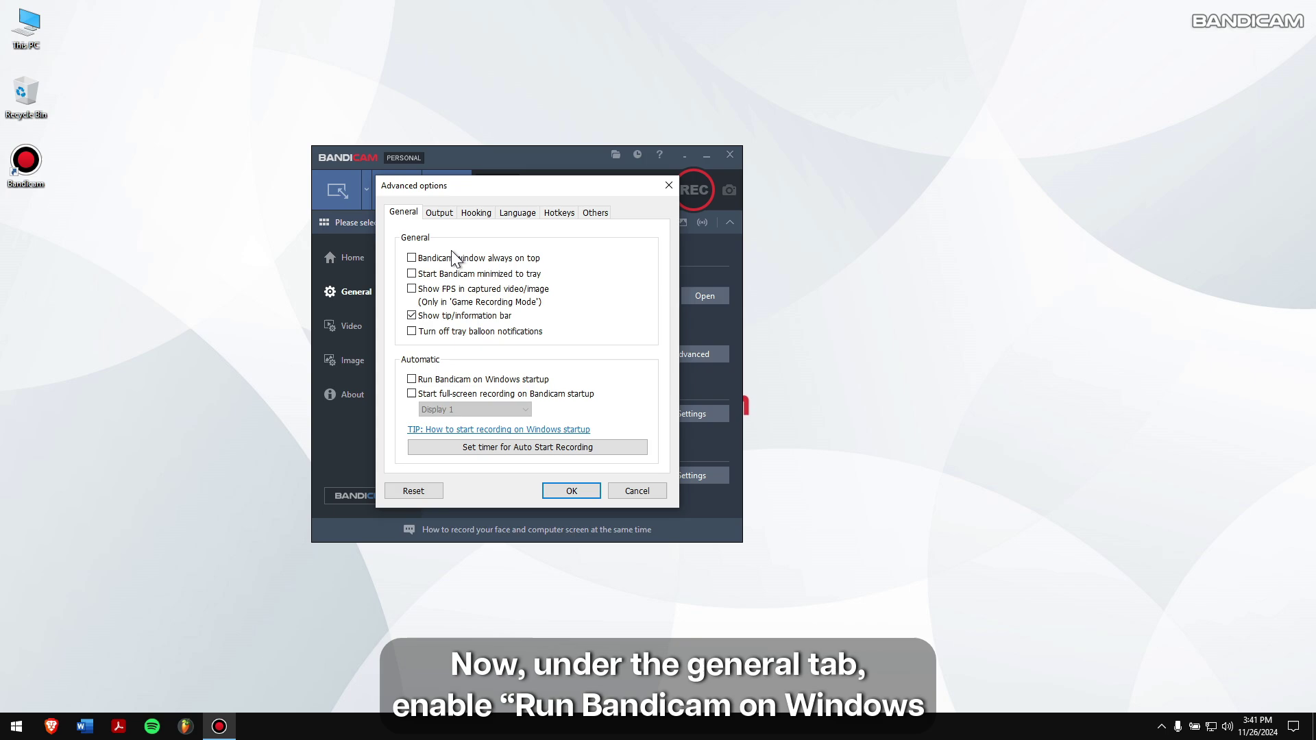
left_click(481, 384)
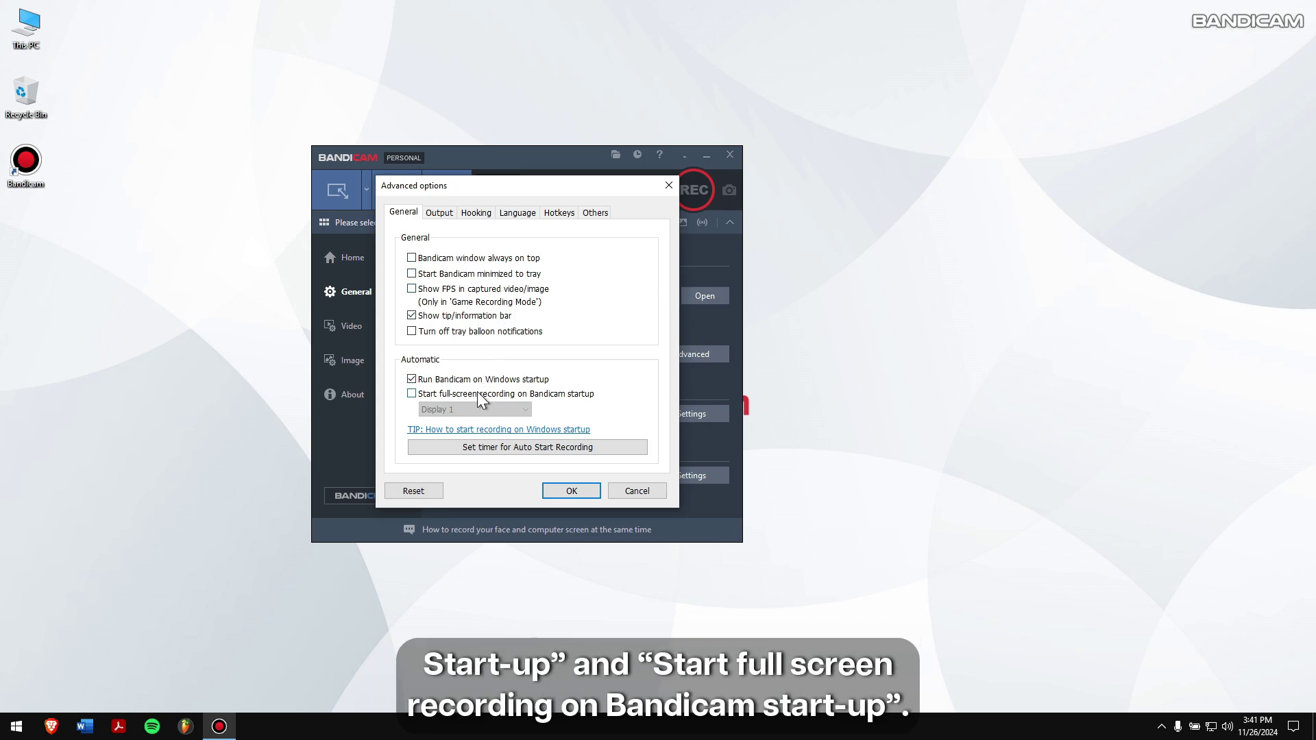
left_click(478, 394)
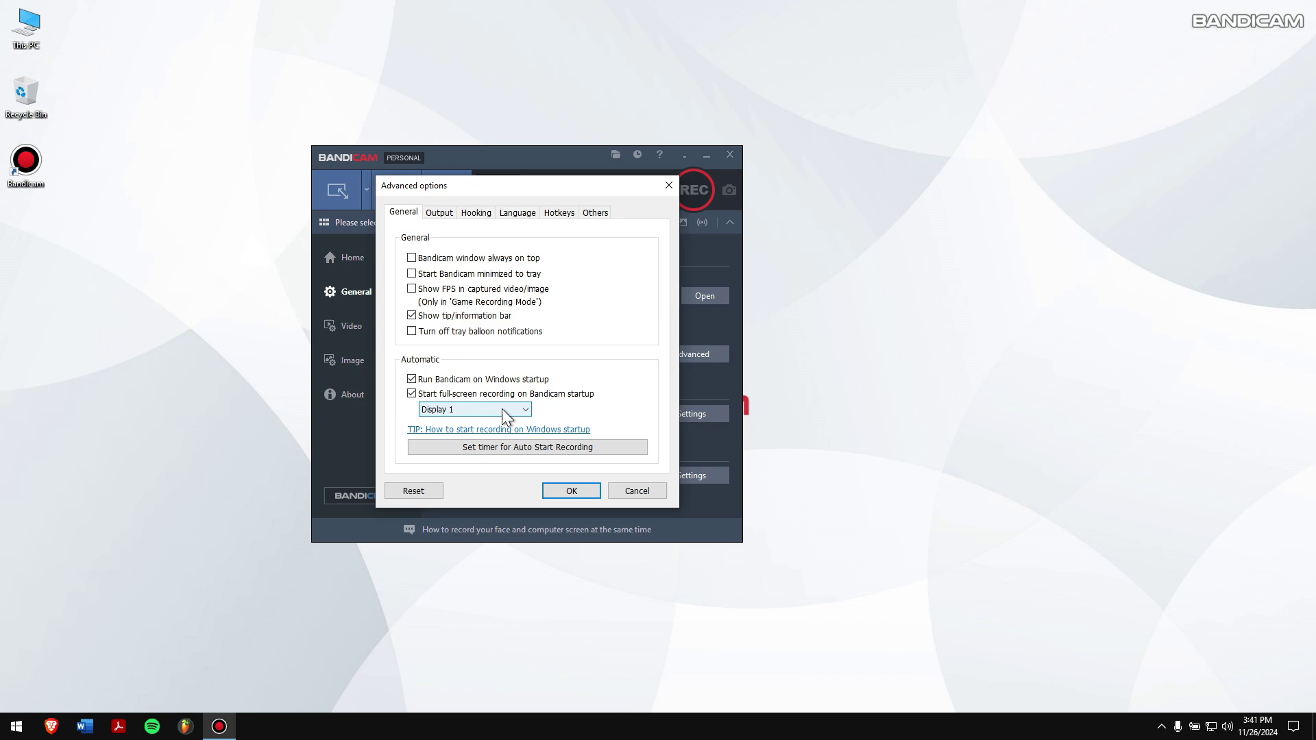
left_click(526, 410)
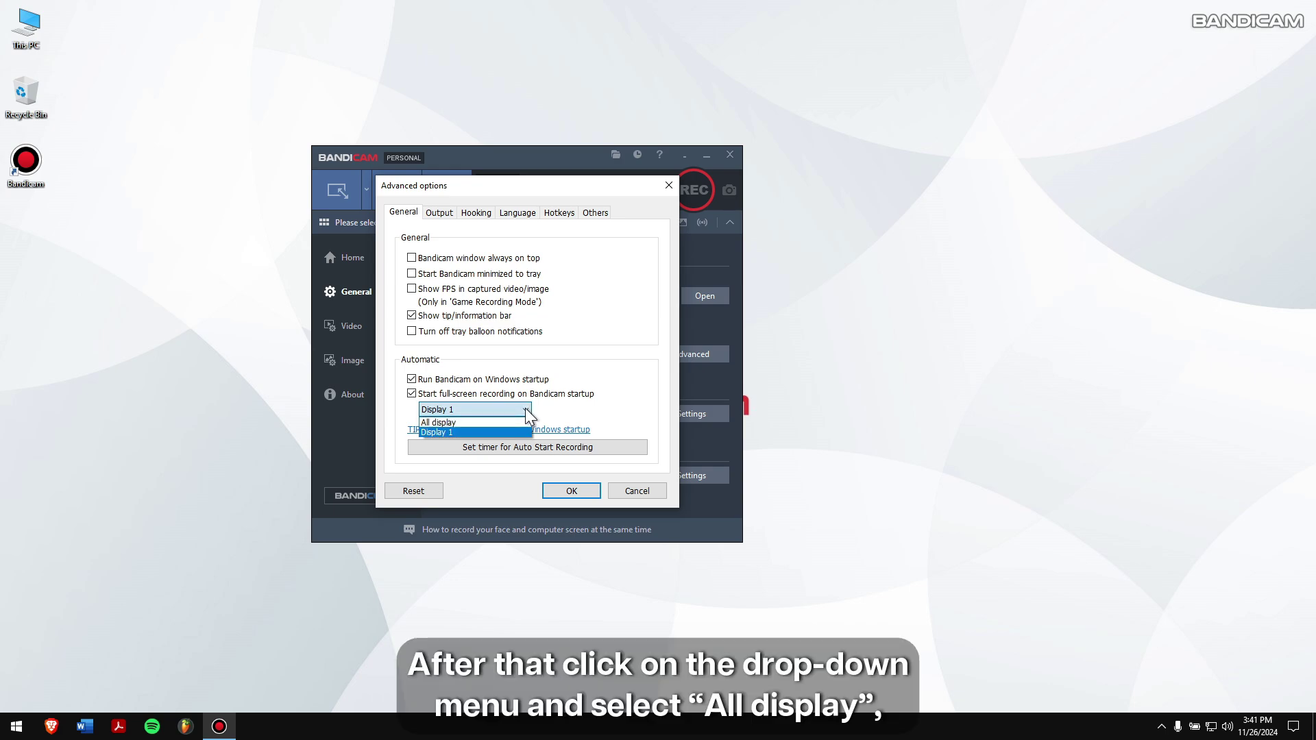
left_click(506, 421)
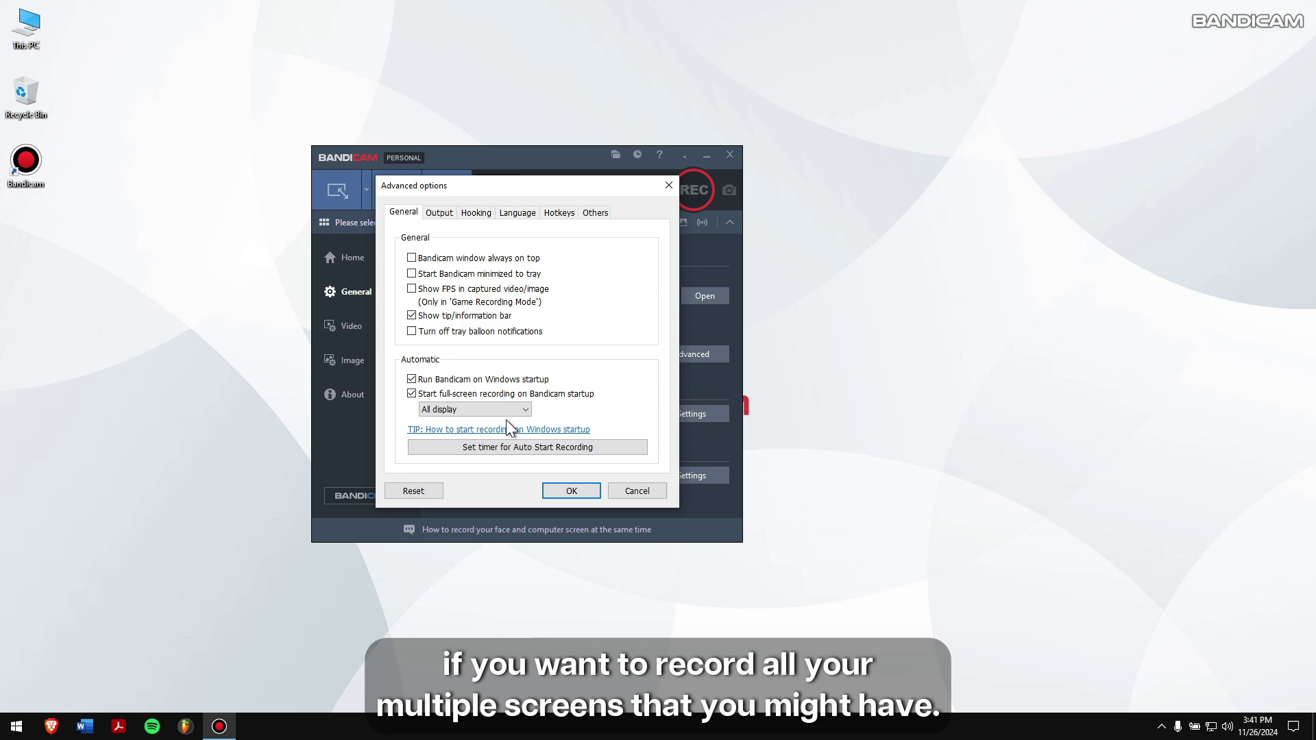
left_click(572, 491)
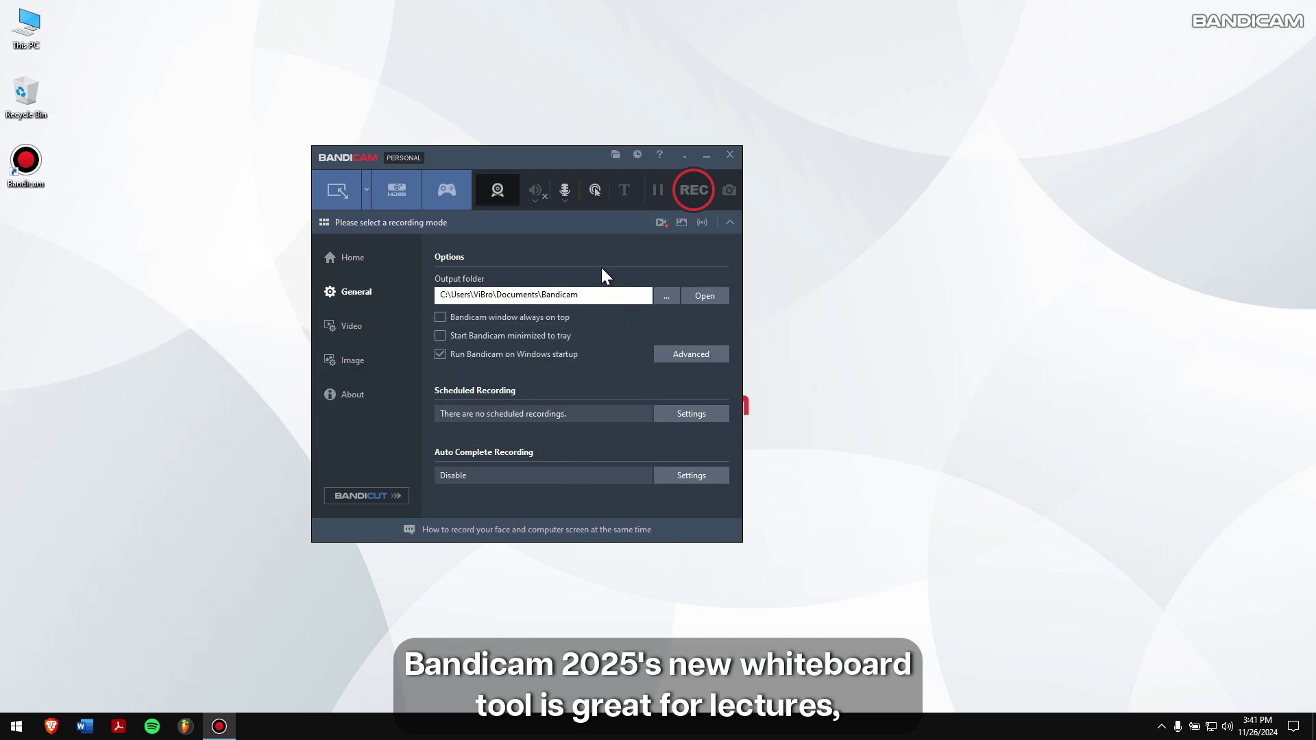
Refresh the desktop, open the 630x580 screen-recording area, and turn on drawing mode.
right_click(509, 122)
left_click(533, 162)
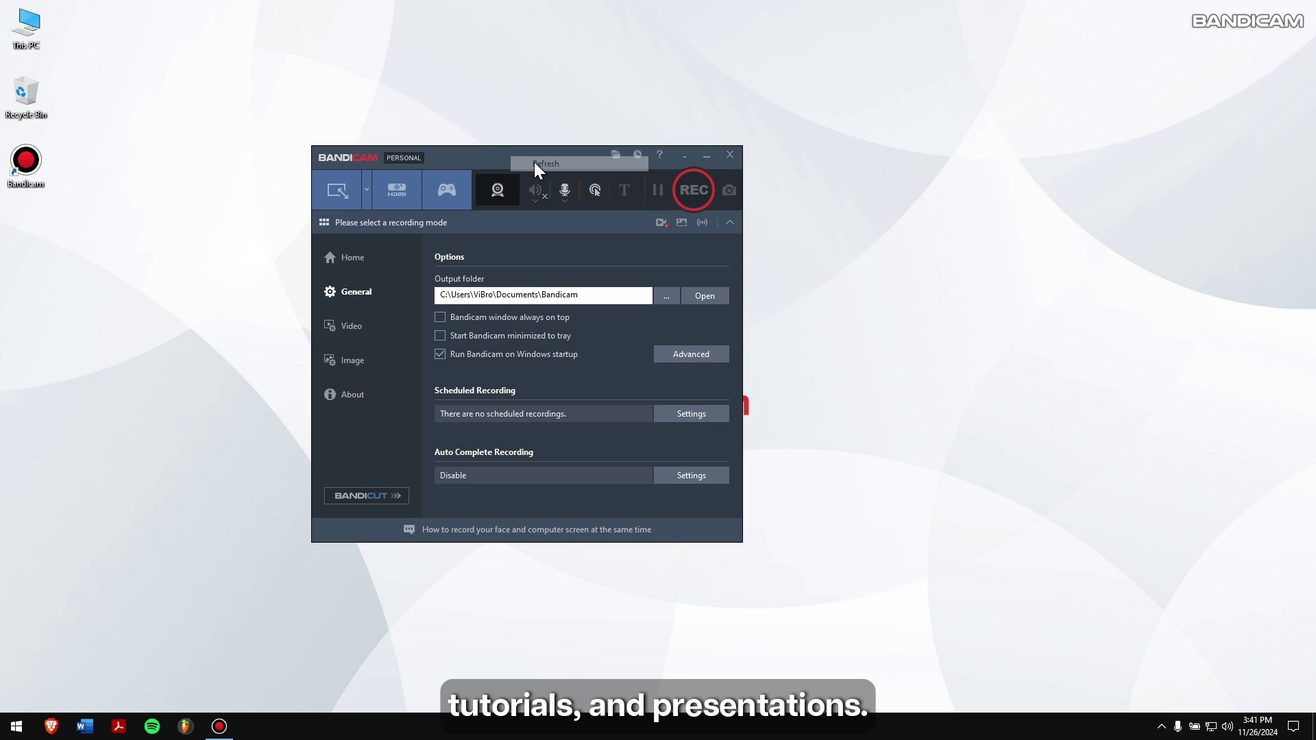
left_click(347, 191)
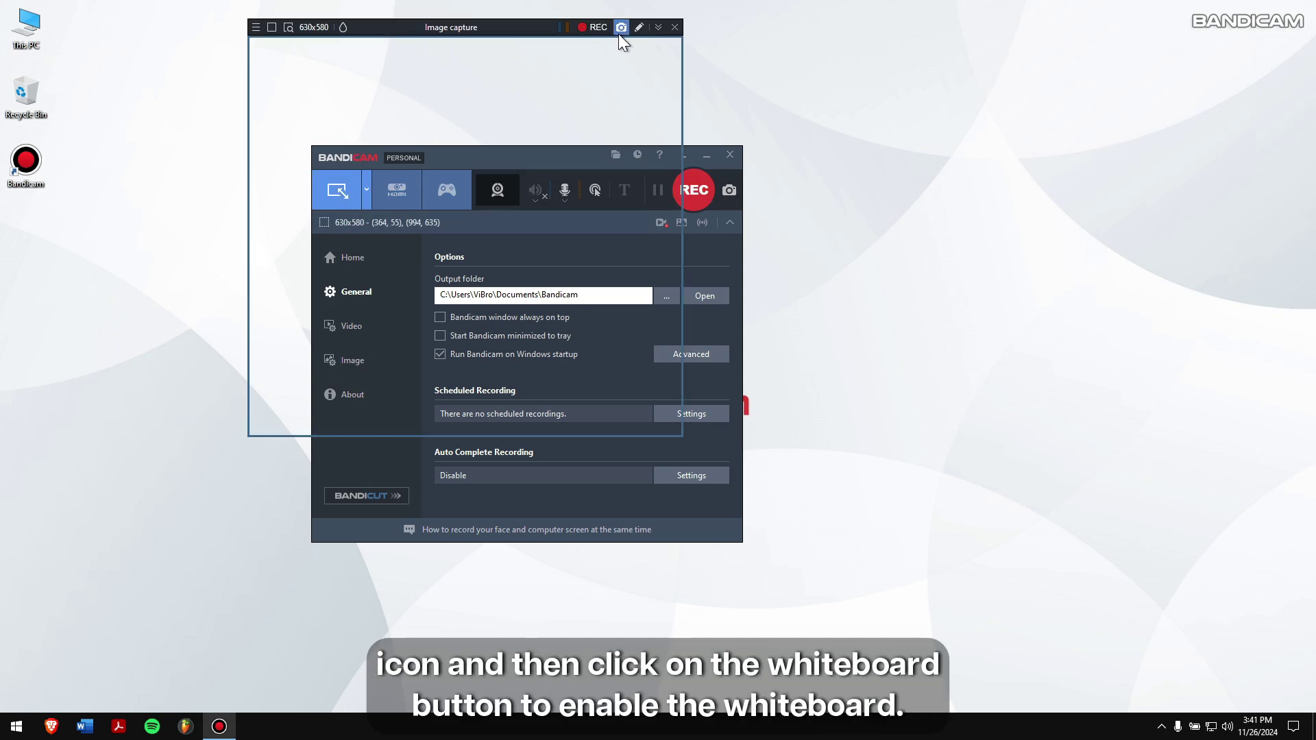
left_click(635, 31)
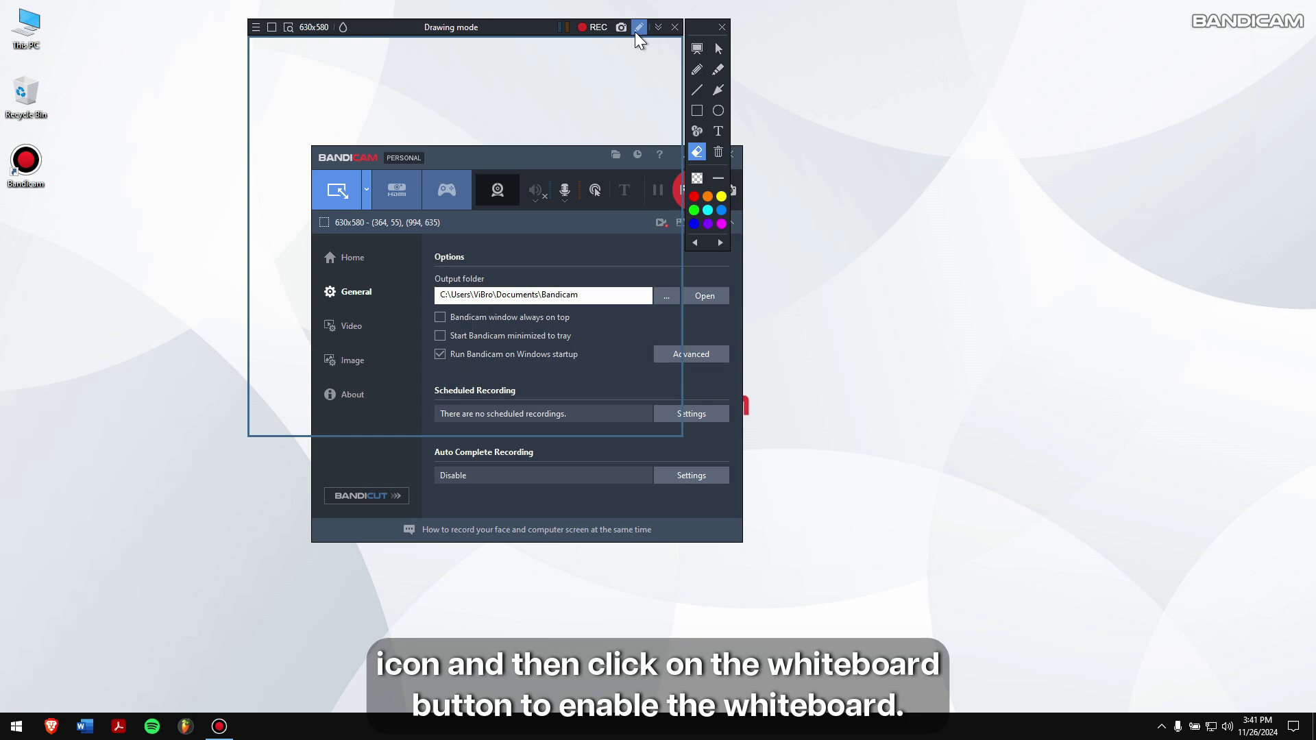
Handwrite 'SUB' in red on the whiteboard, clear it all, and close drawing mode.
left_click(696, 49)
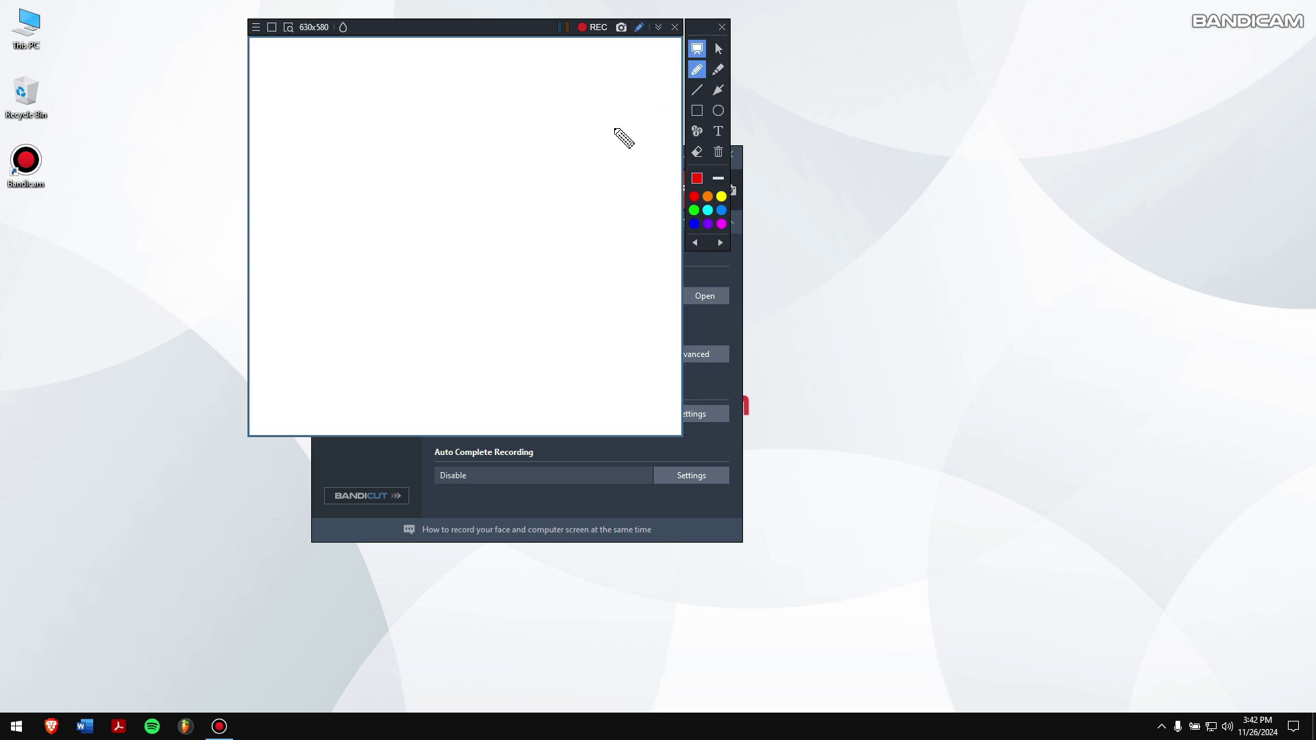
mouse_move(354, 160)
left_mouse_down()
mouse_move(370, 195)
mouse_move(319, 214)
left_mouse_up()
mouse_move(405, 150)
left_mouse_down()
mouse_move(407, 203)
mouse_move(452, 151)
mouse_move(497, 211)
left_mouse_up()
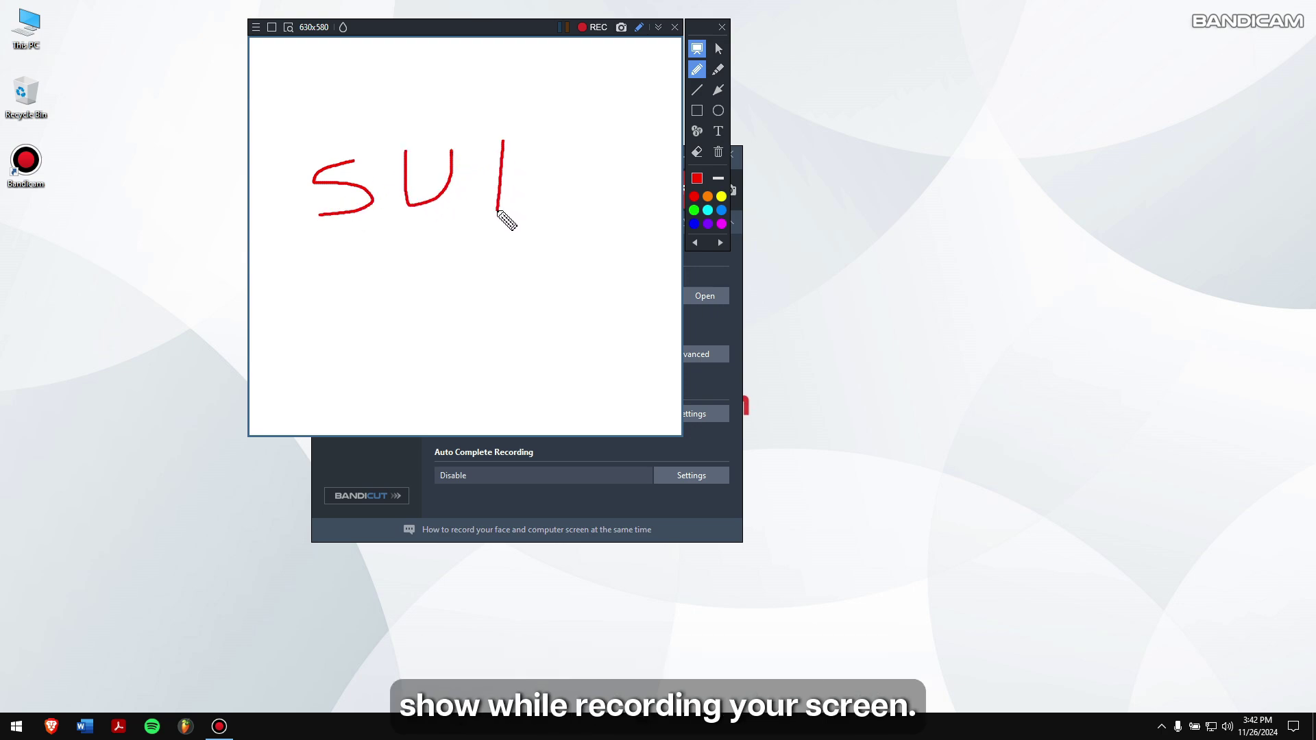
mouse_move(499, 141)
left_mouse_down()
mouse_move(531, 141)
mouse_move(499, 209)
left_mouse_up()
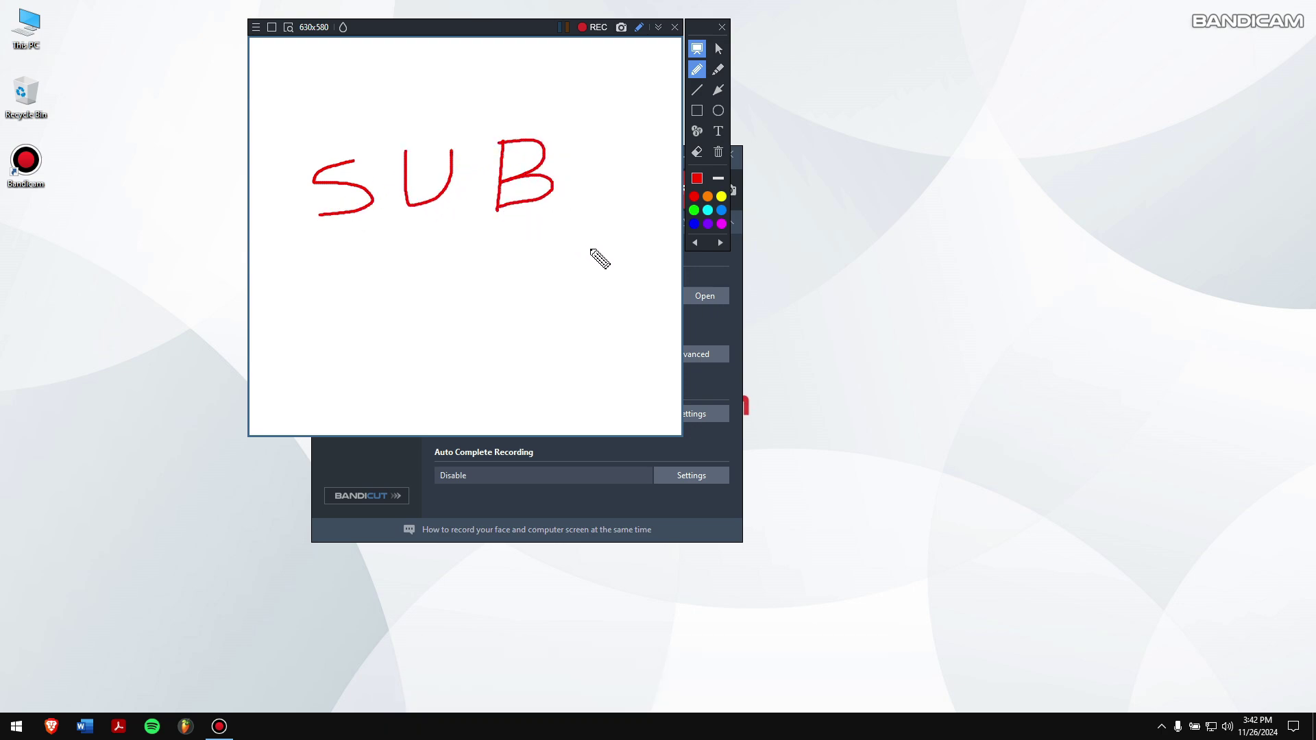
left_click(718, 151)
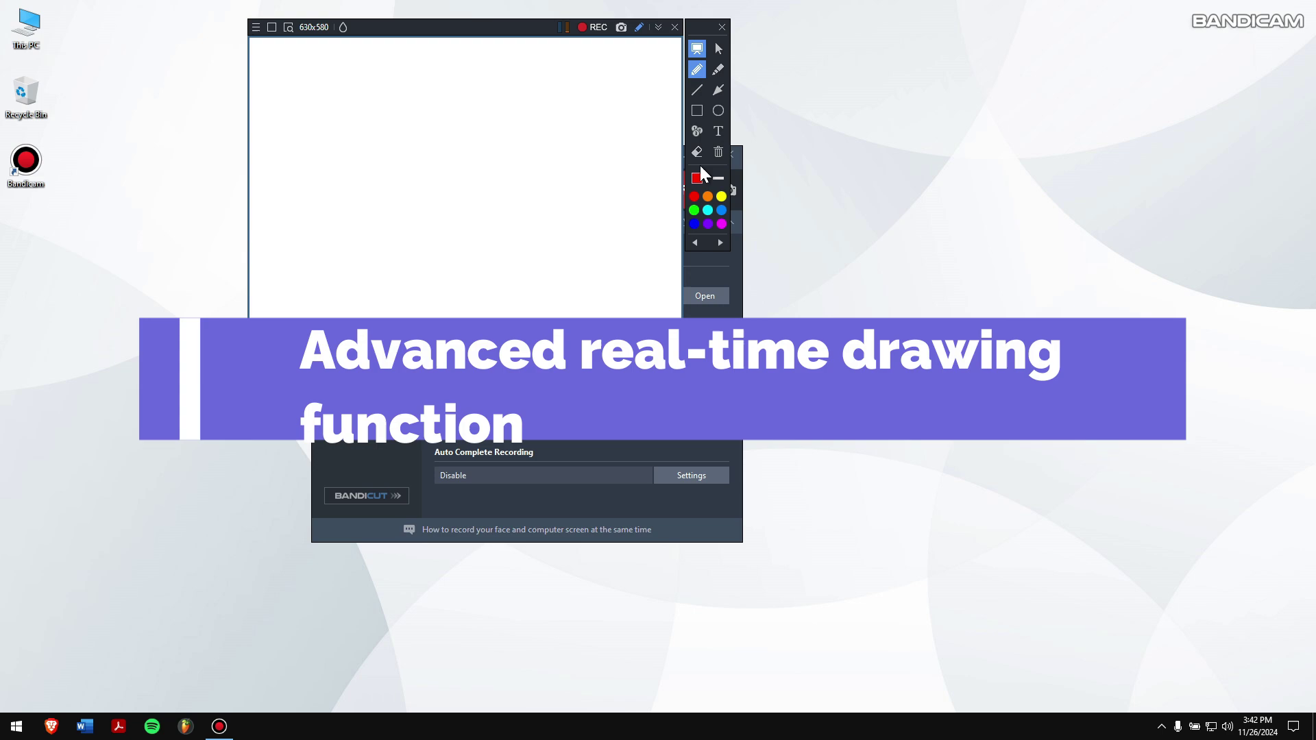
left_click(674, 26)
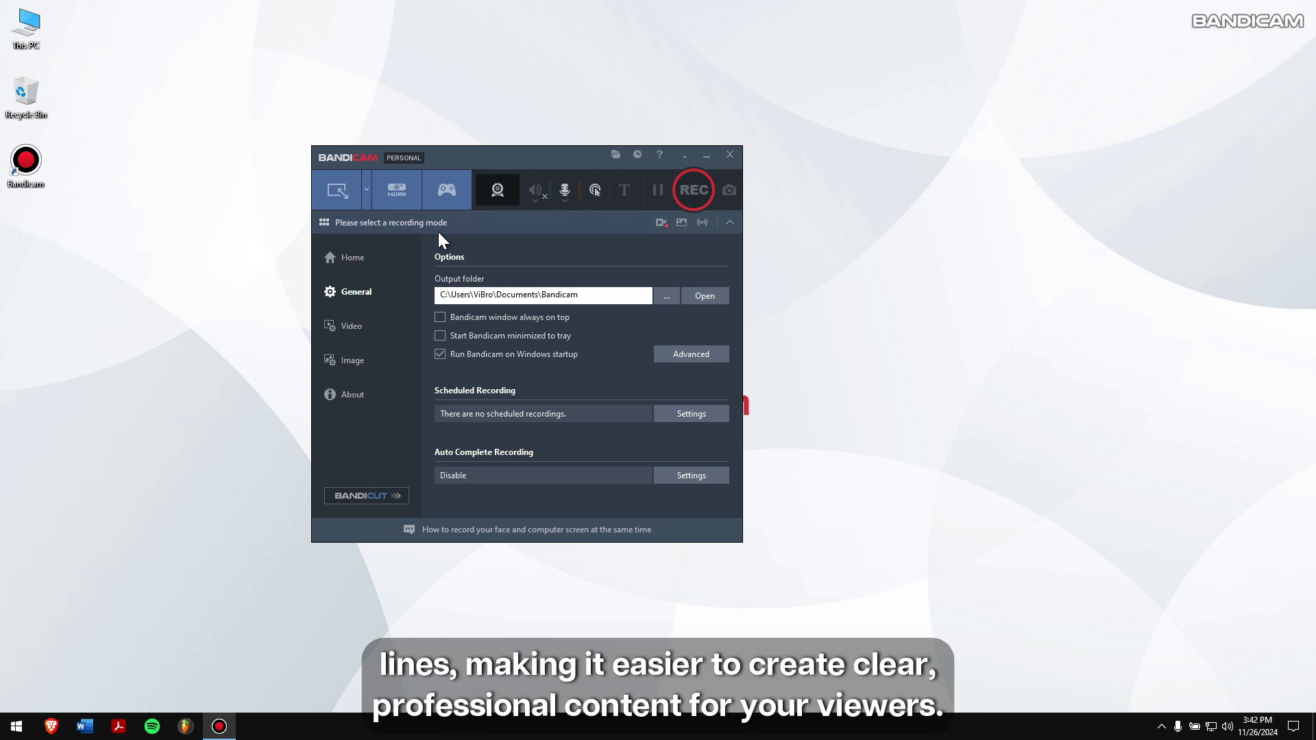
Move the Bandicam window up-right, then reopen the screen area with drawing mode on.
left_click_drag(546, 164, 578, 141)
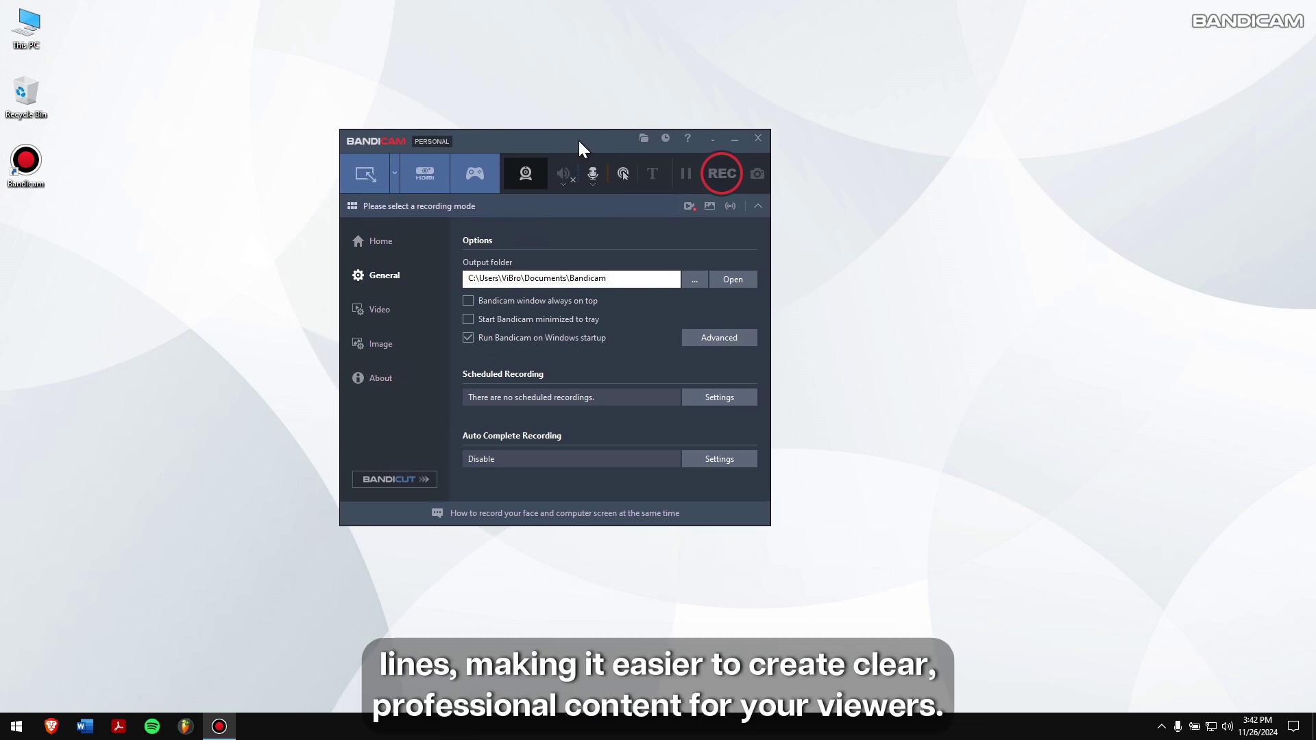
left_click(376, 174)
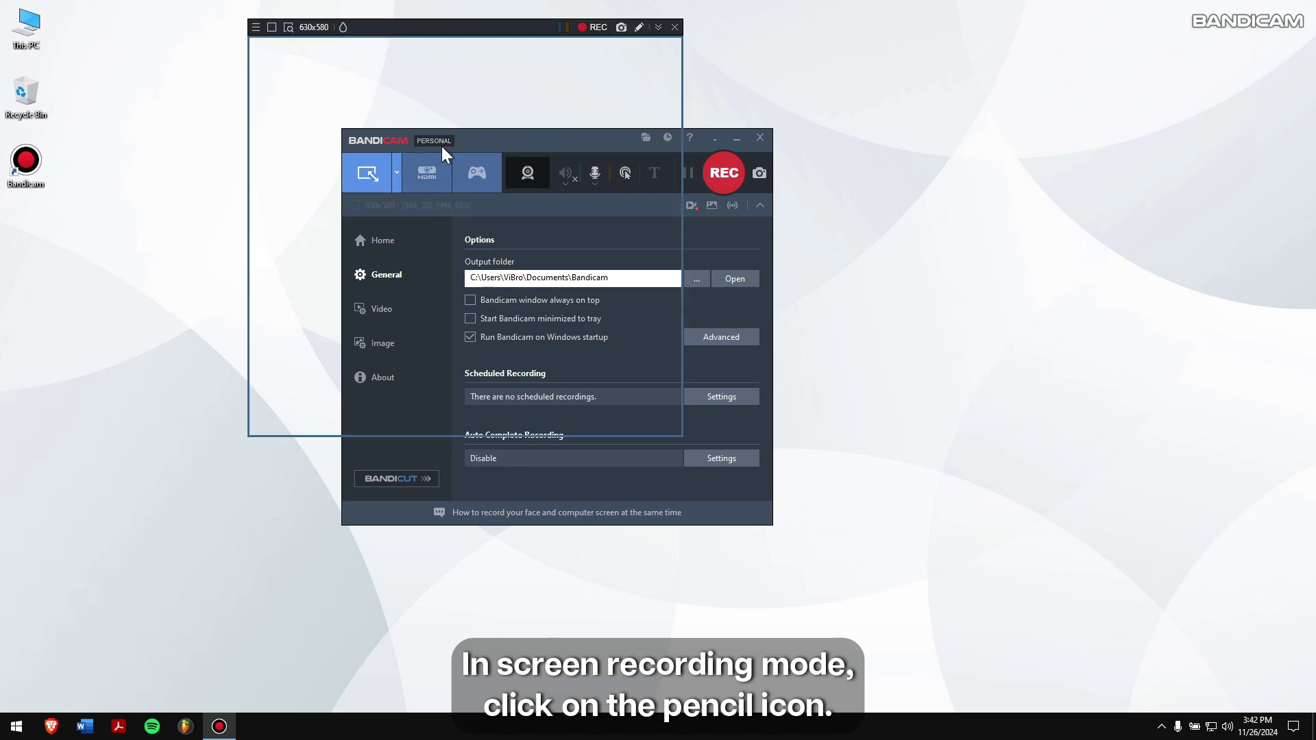
left_click(642, 32)
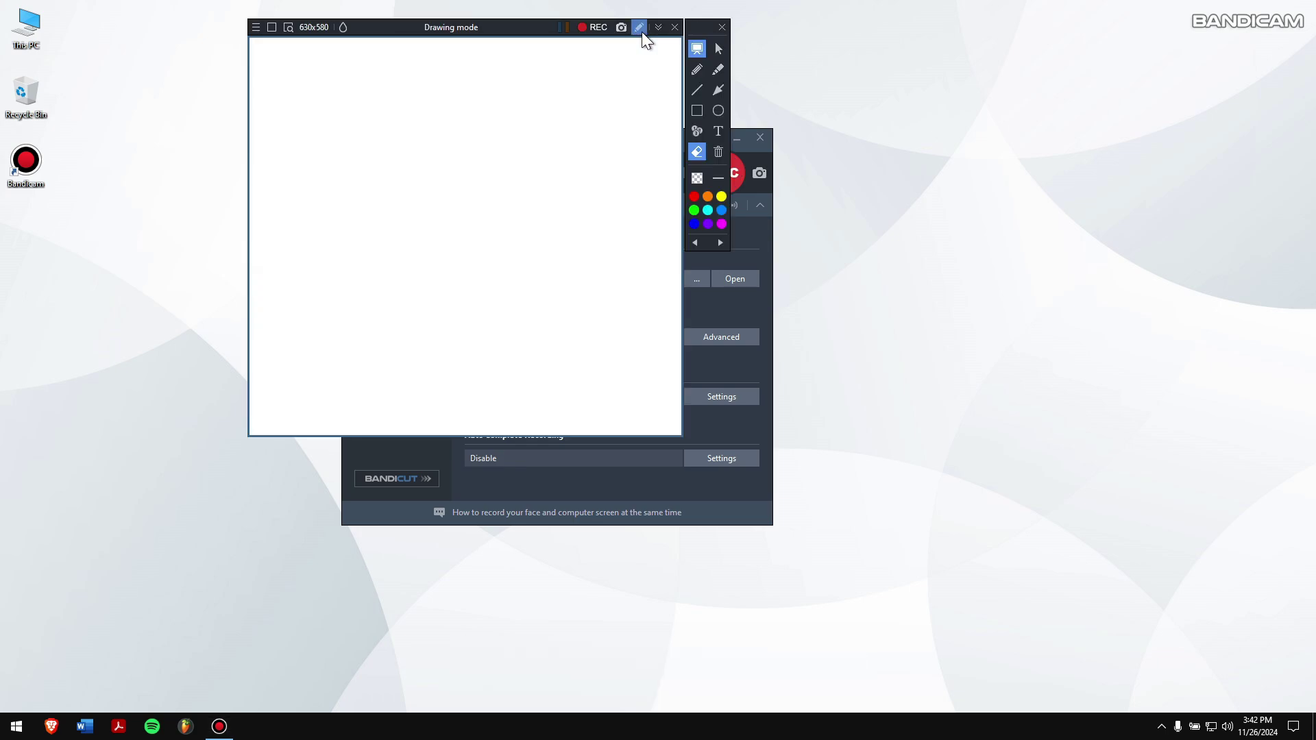
Draw three red lines with the Line tool: a diagonal, a short one, and a horizontal one.
left_click(698, 92)
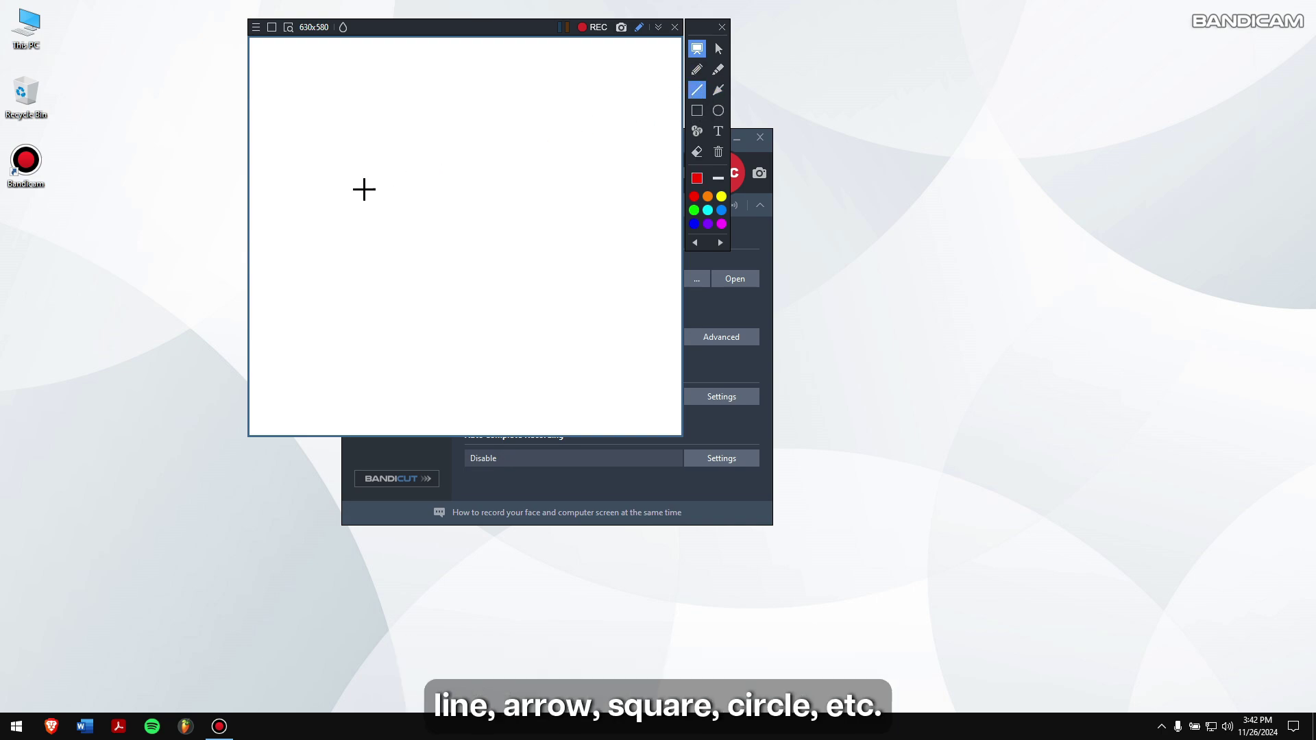
left_click_drag(324, 227, 440, 165)
left_click_drag(429, 216, 454, 251)
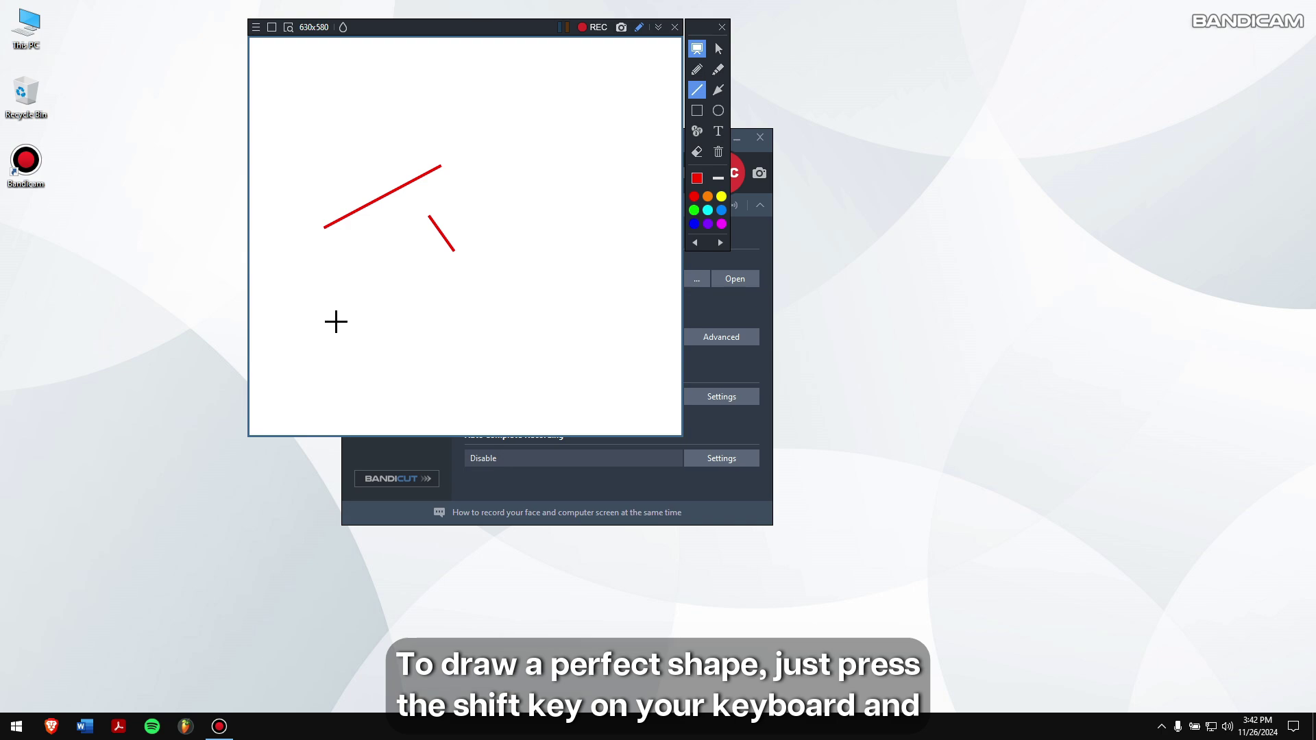
mouse_move(336, 321)
left_mouse_down()
mouse_move(541, 347)
mouse_move(546, 361)
mouse_move(547, 218)
mouse_move(585, 248)
left_mouse_up()
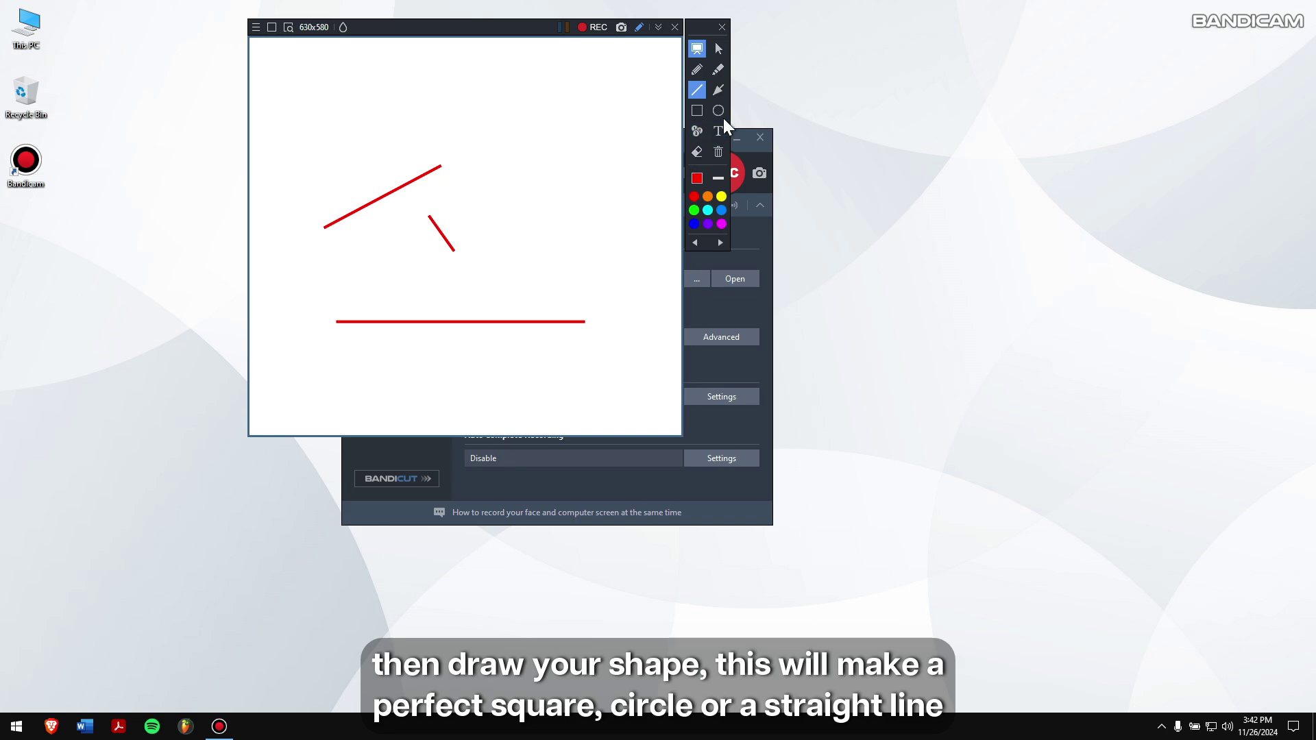
Draw a red square, a circle inside it, and a second circle overlapping its lower corner.
left_click(696, 111)
left_click_drag(497, 80, 596, 191)
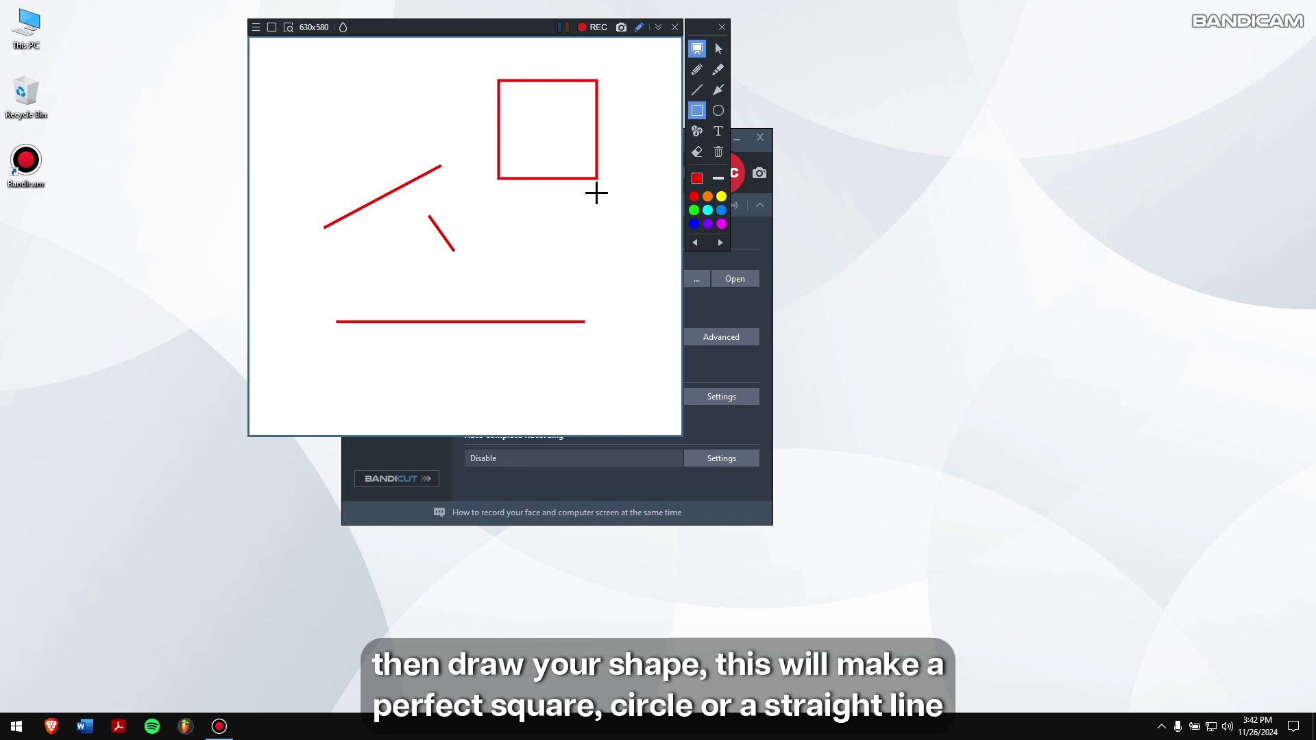
left_click(716, 111)
left_click_drag(505, 89, 588, 175)
left_click_drag(555, 217, 659, 138)
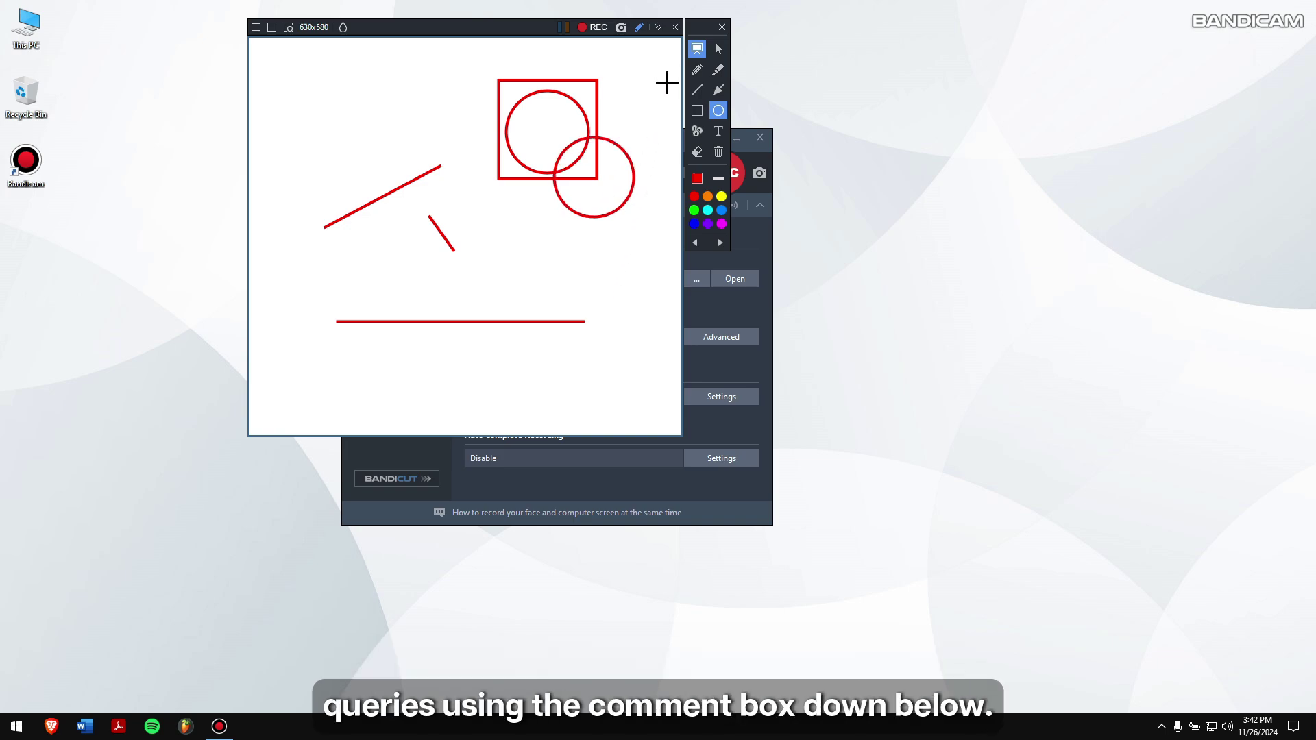
Close the drawing canvas, move the Bandicam window down-left, and refresh the desktop.
left_click(670, 28)
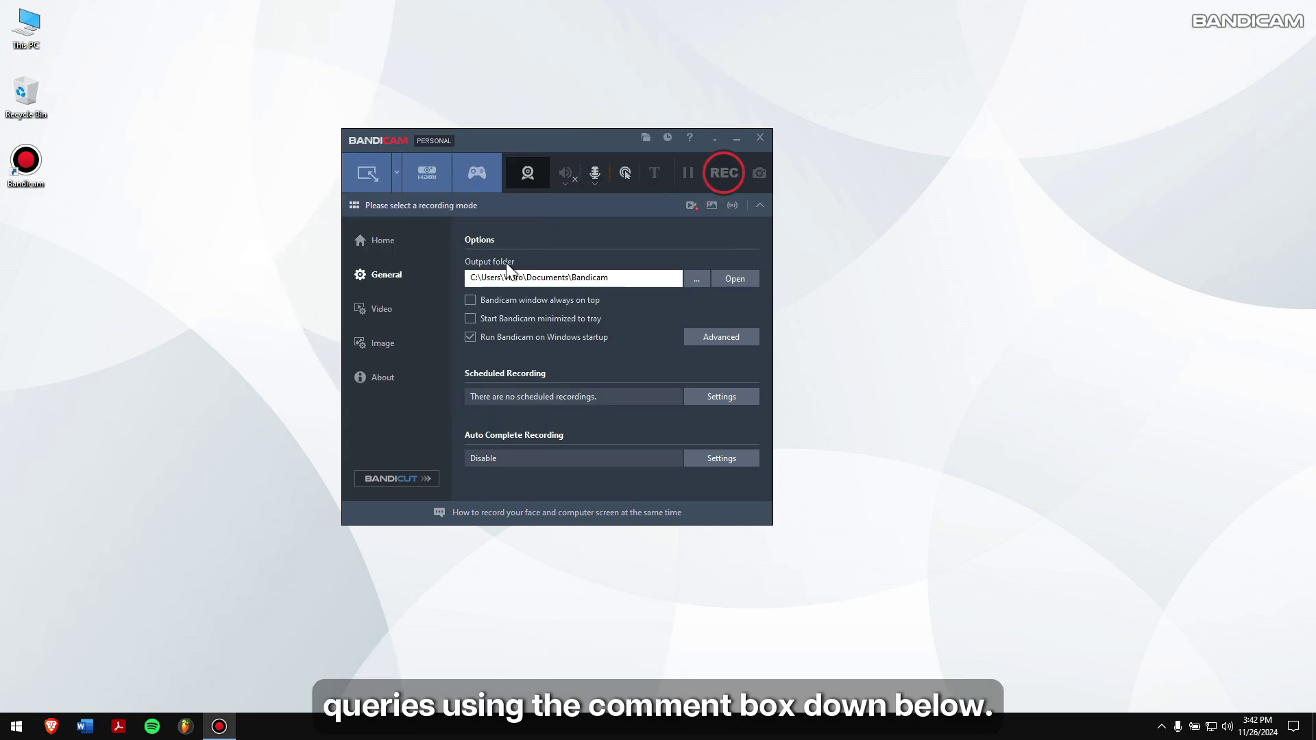
left_click_drag(555, 135, 391, 169)
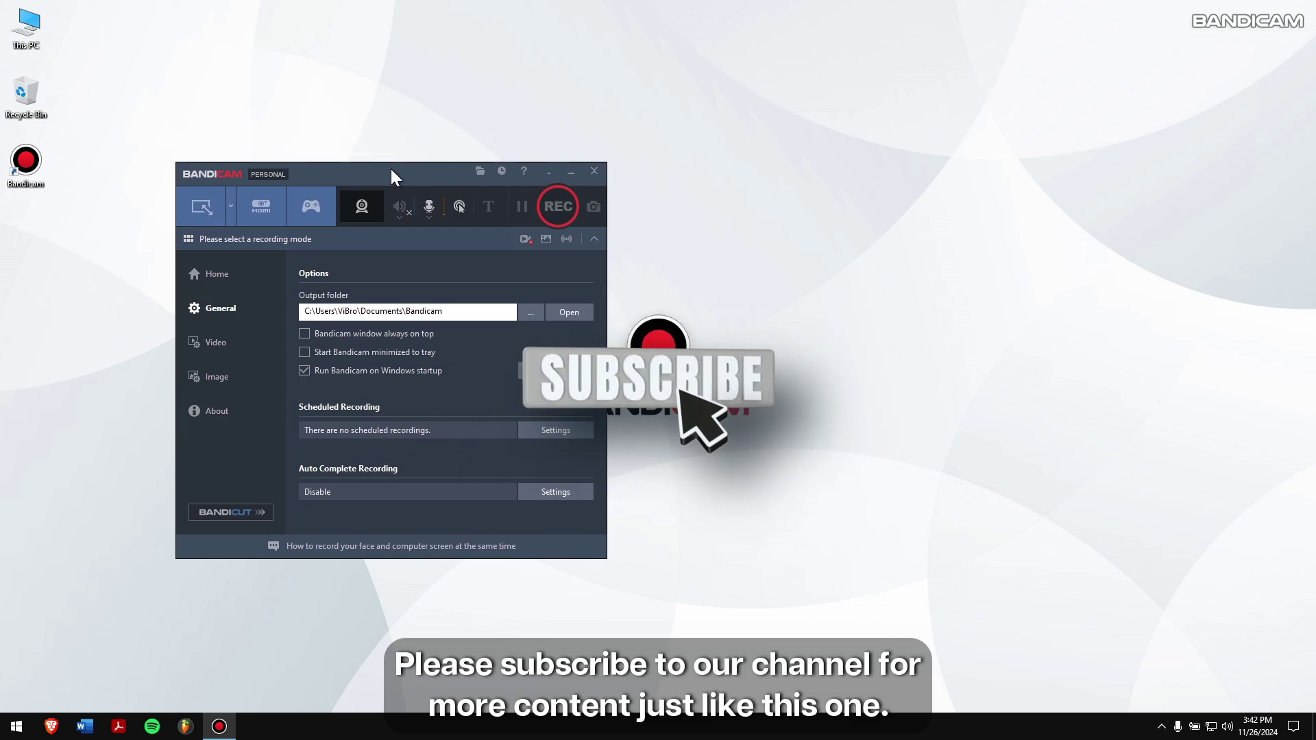
right_click(667, 60)
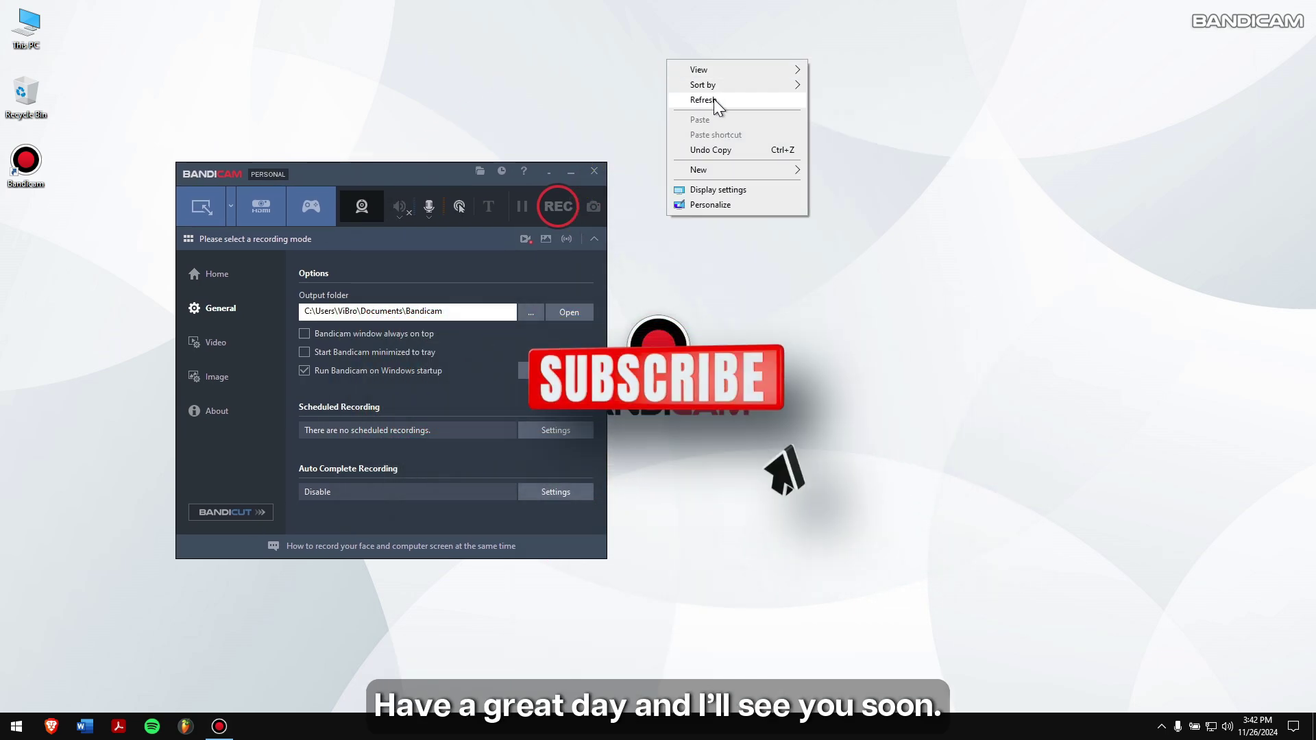
left_click(713, 100)
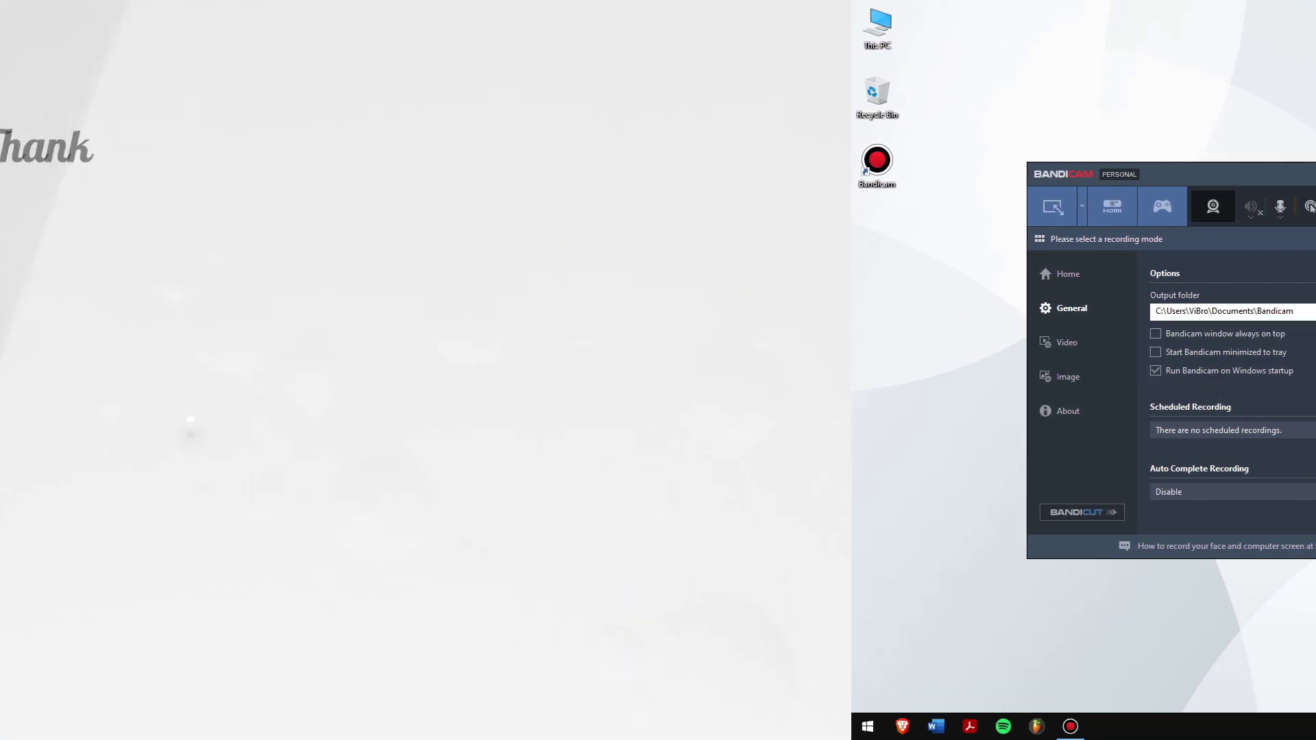